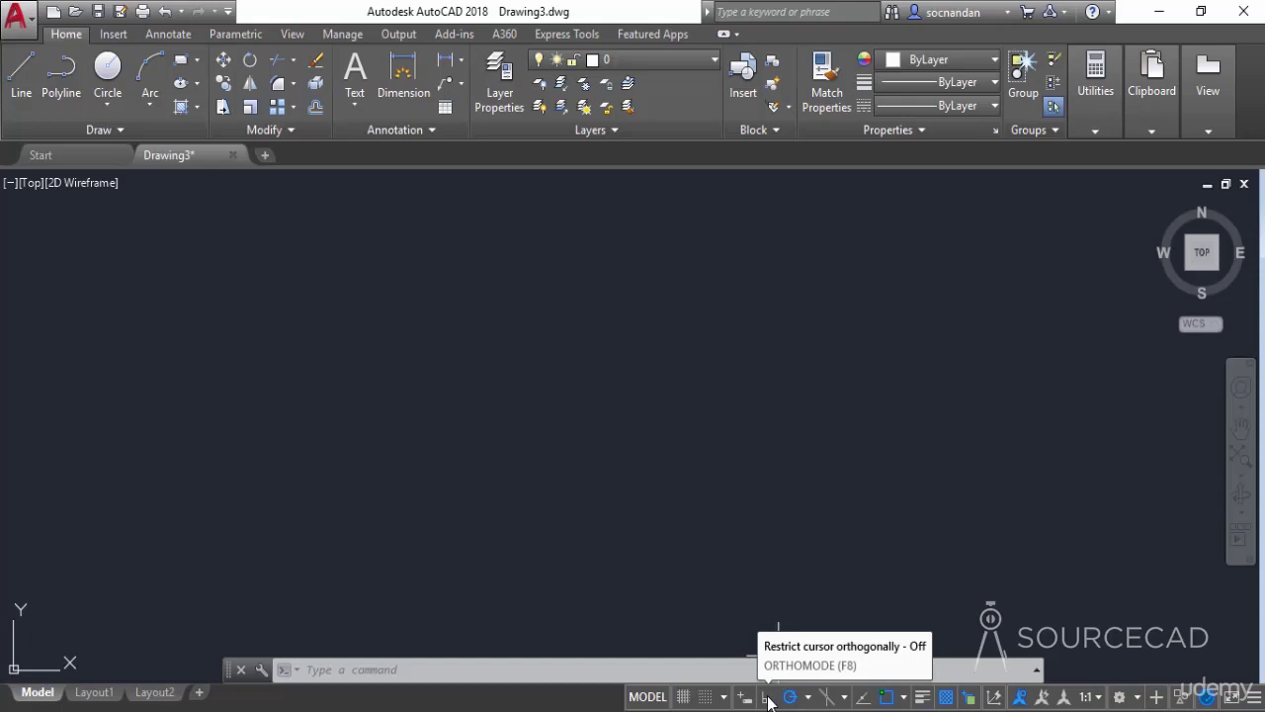
- Turn on Ortho mode and draw four connected line segments running right, down, right and up
key(F8)
click(770, 698)
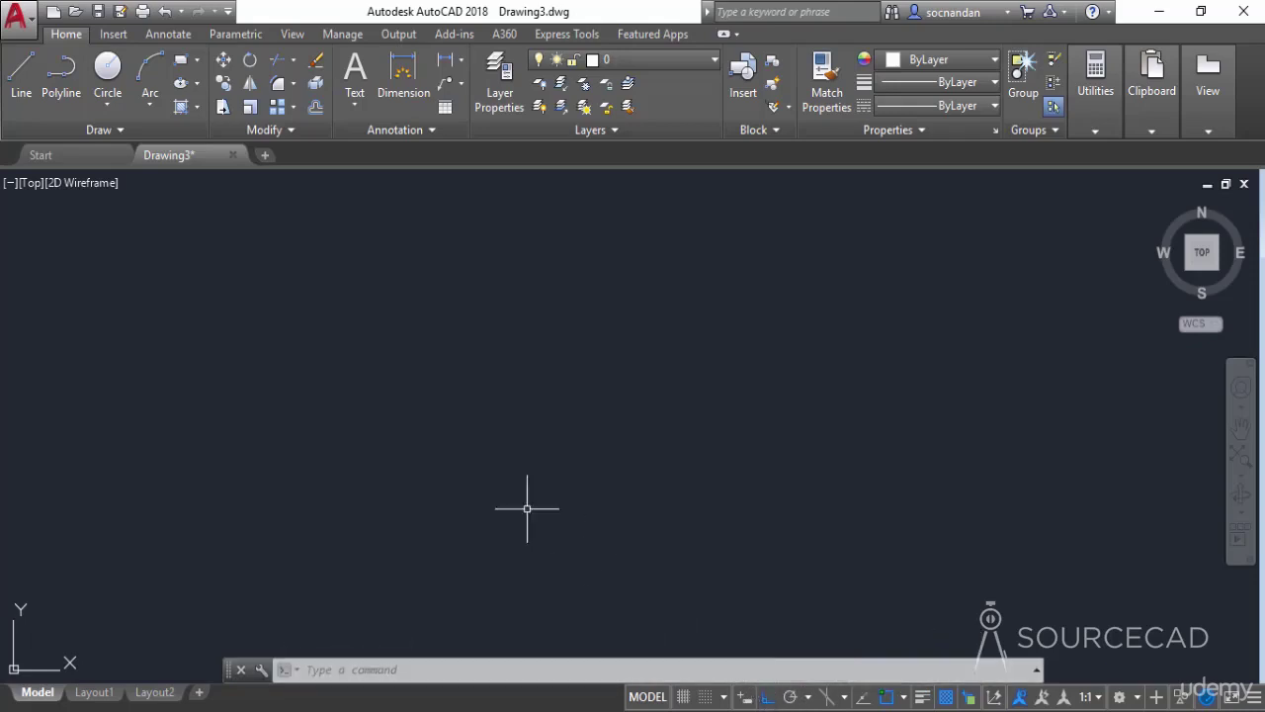
click(25, 87)
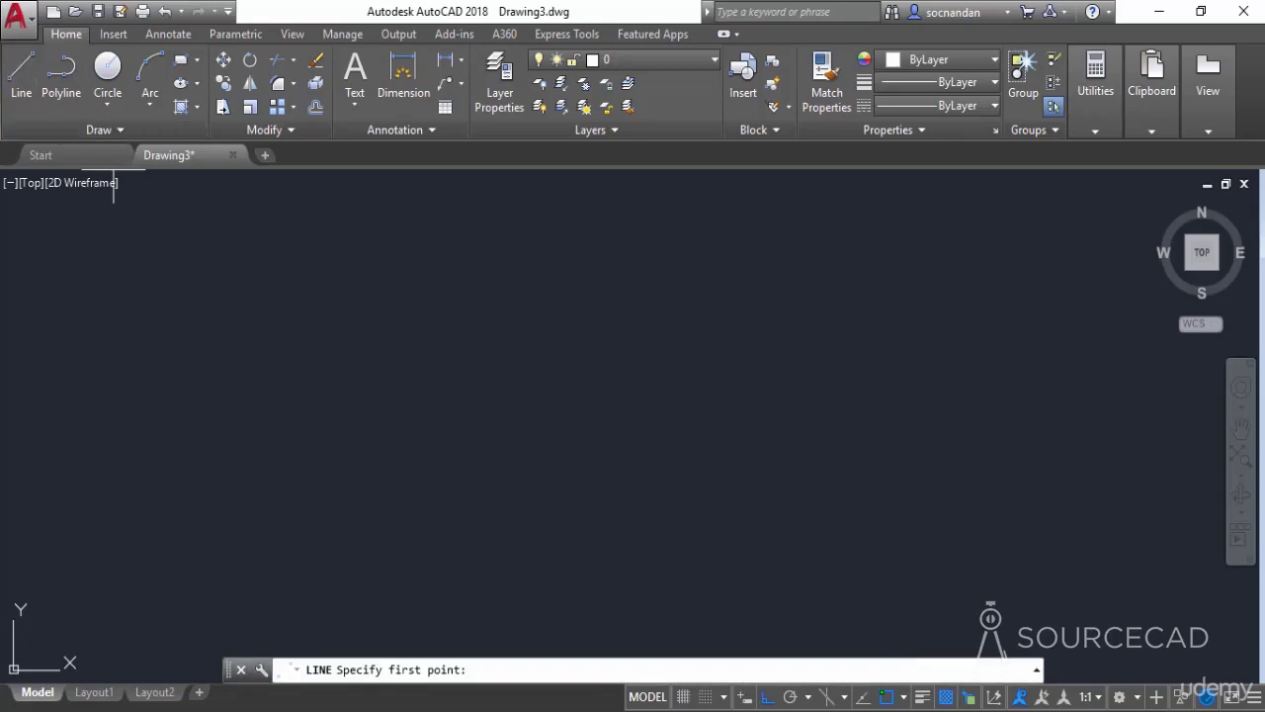
click(390, 335)
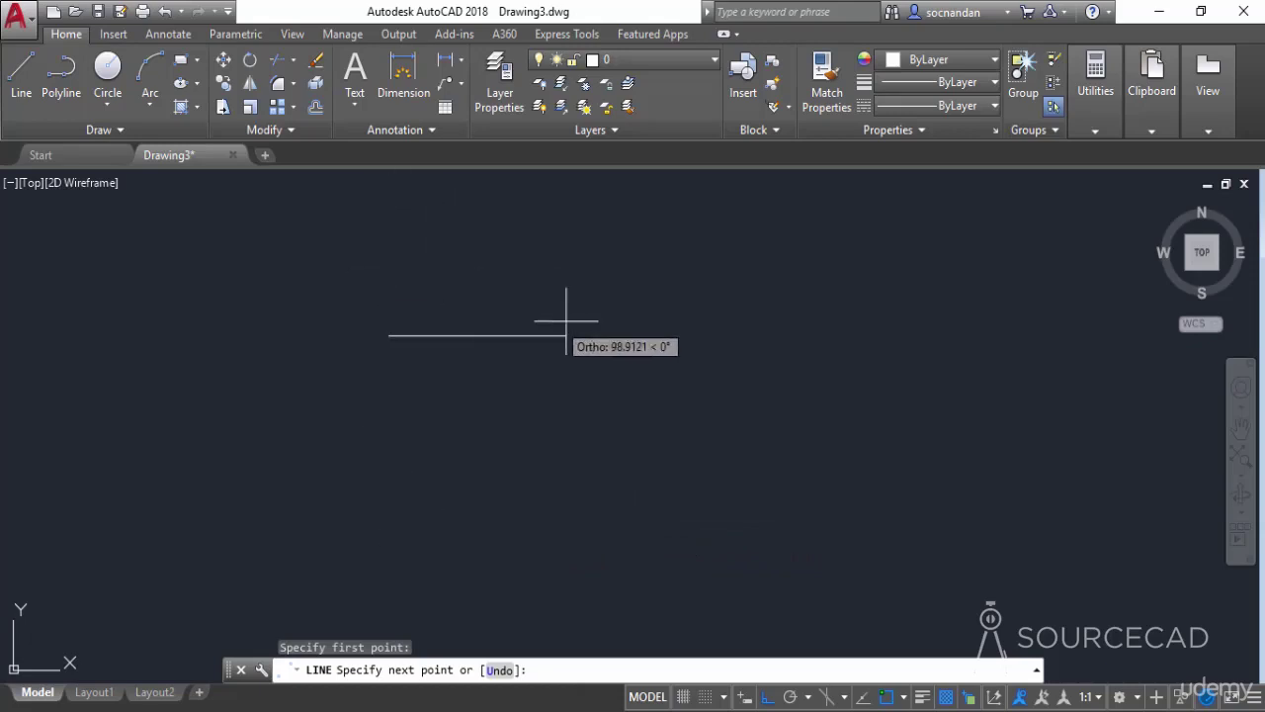
click(705, 335)
click(702, 499)
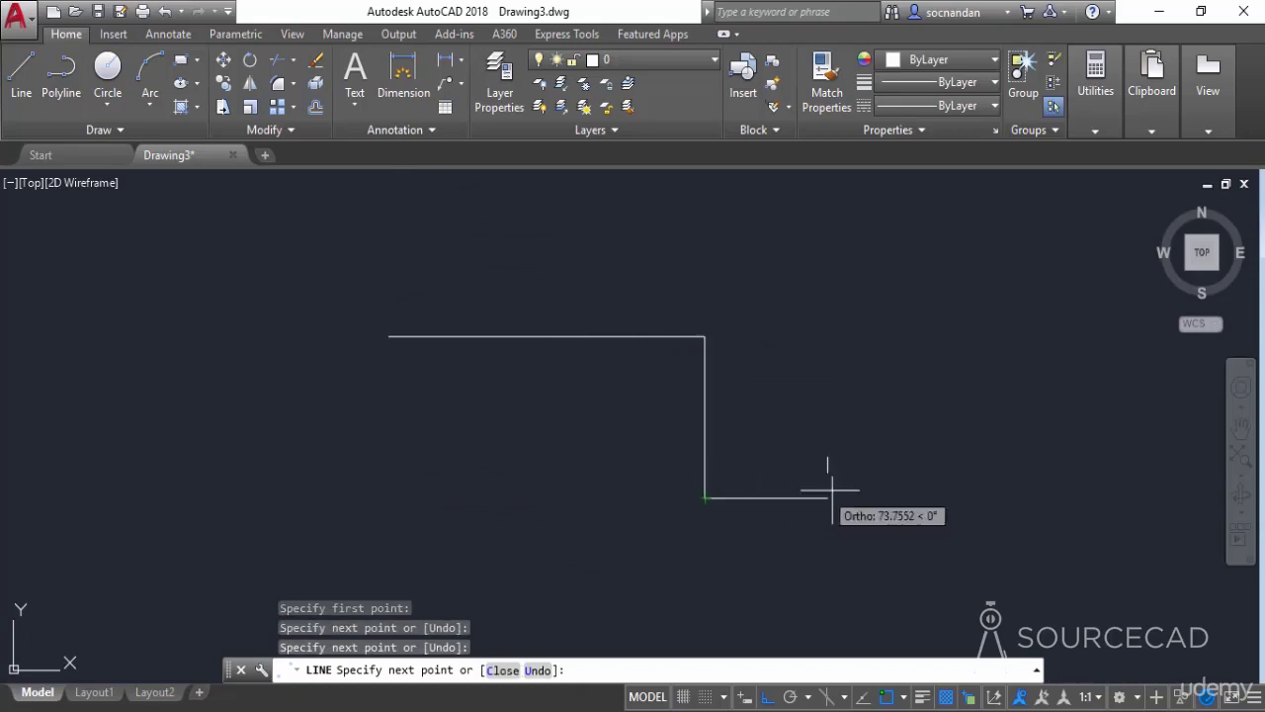
click(899, 500)
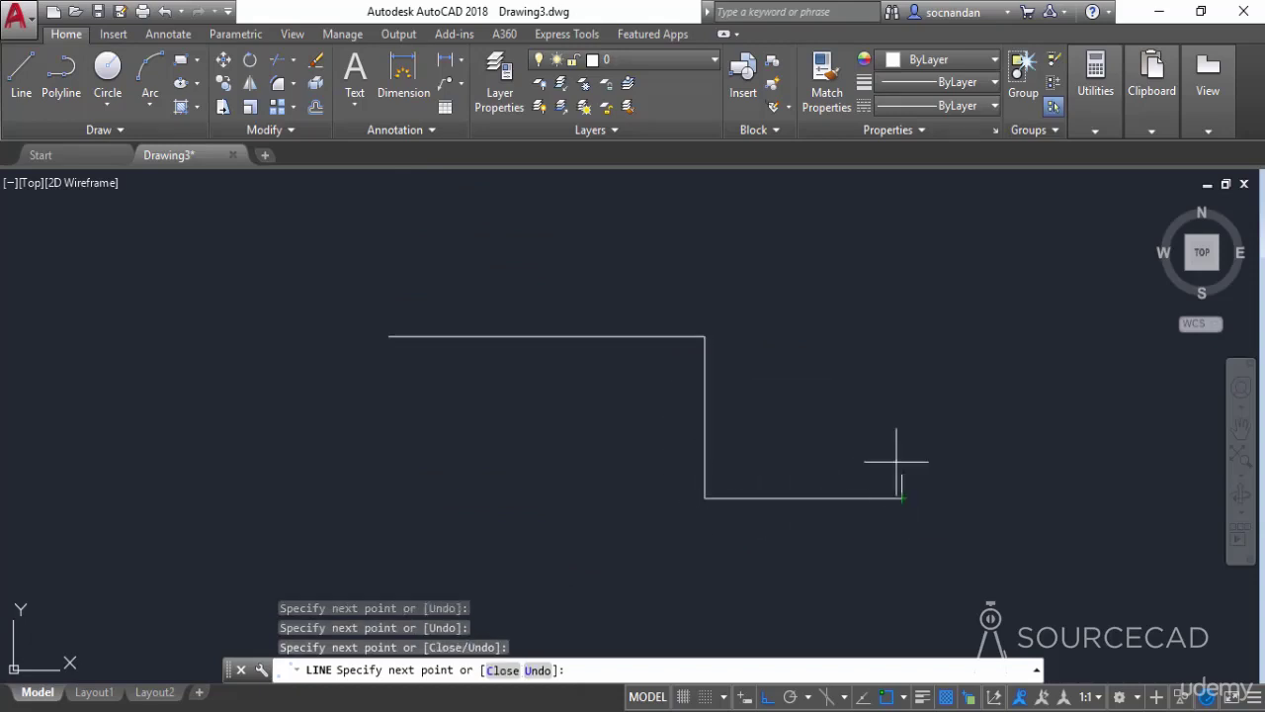
click(882, 269)
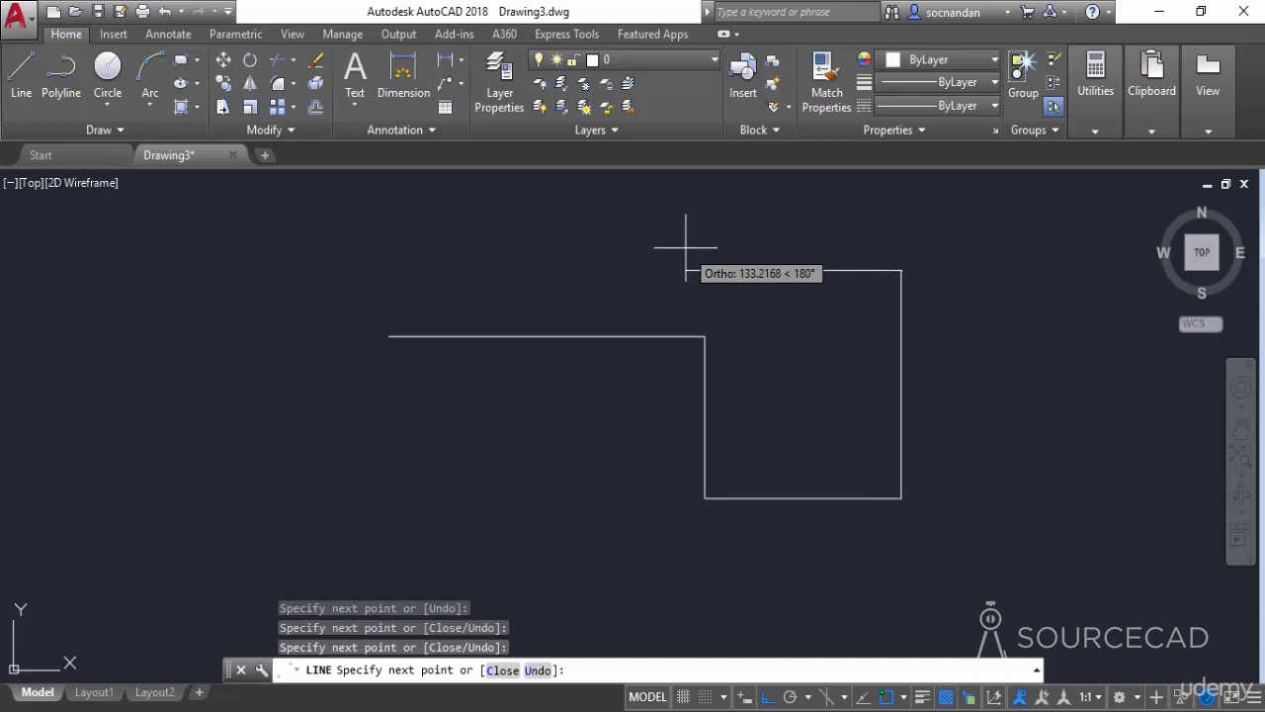
- Continue the line to the first segment's right endpoint, add orthogonal segments up, left and down, and end the command
click(704, 336)
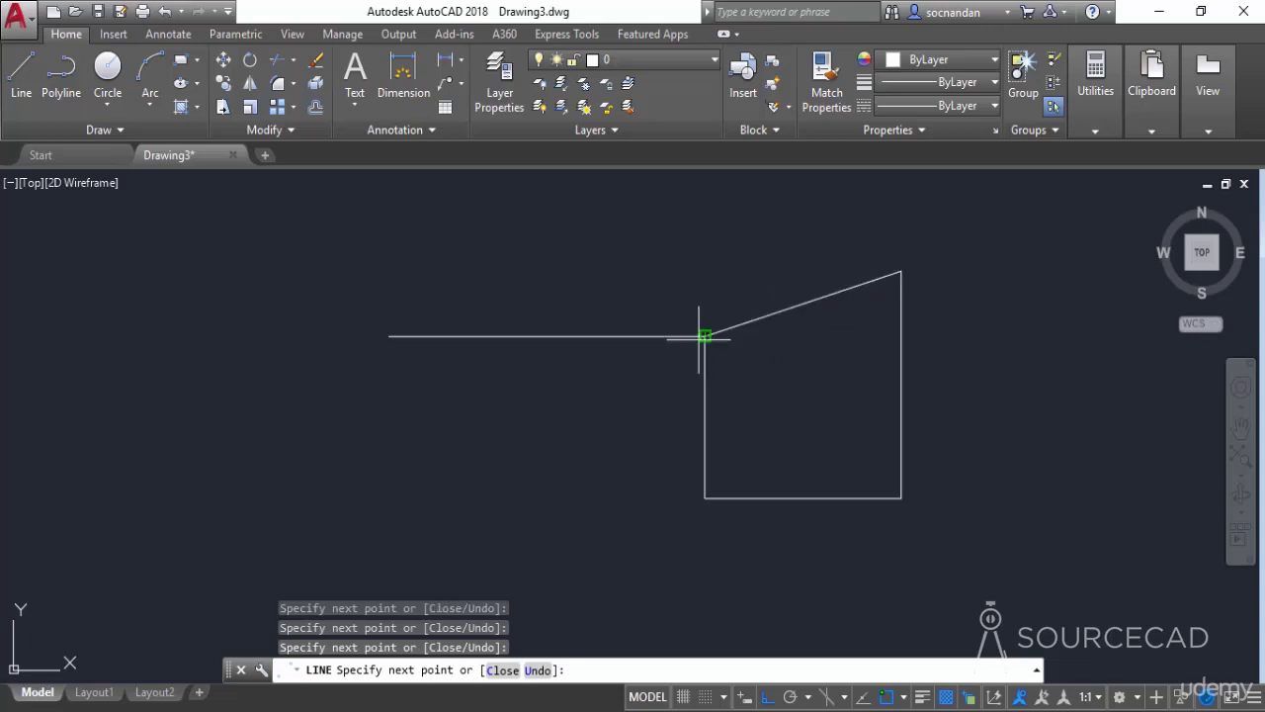
click(705, 224)
click(473, 225)
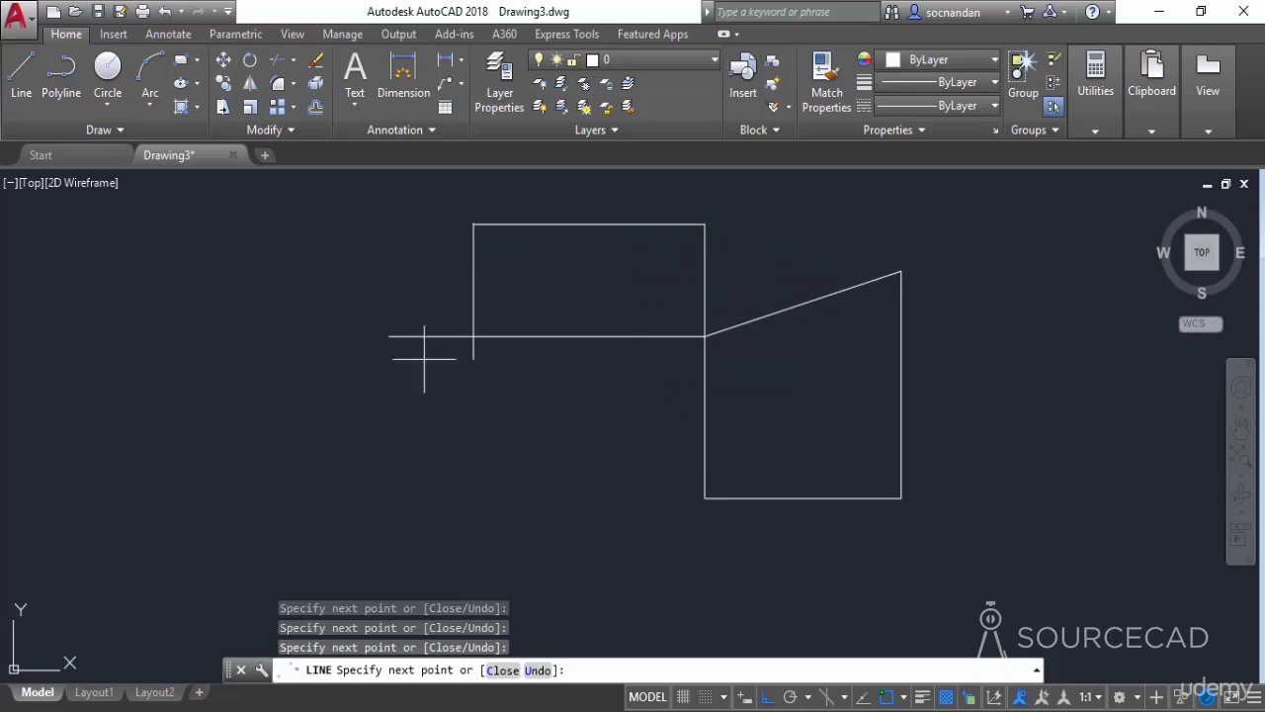
click(453, 518)
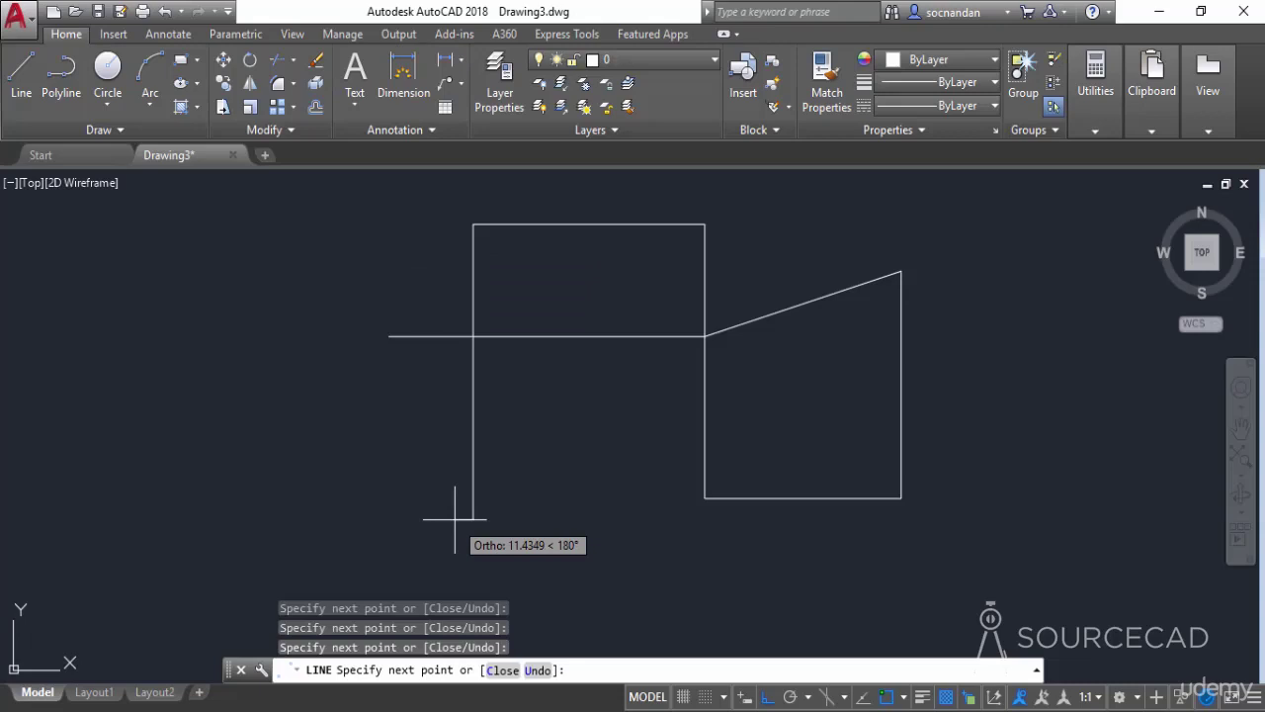
key(Return)
- Select all the drawn lines with a crossing window and erase them
click(982, 535)
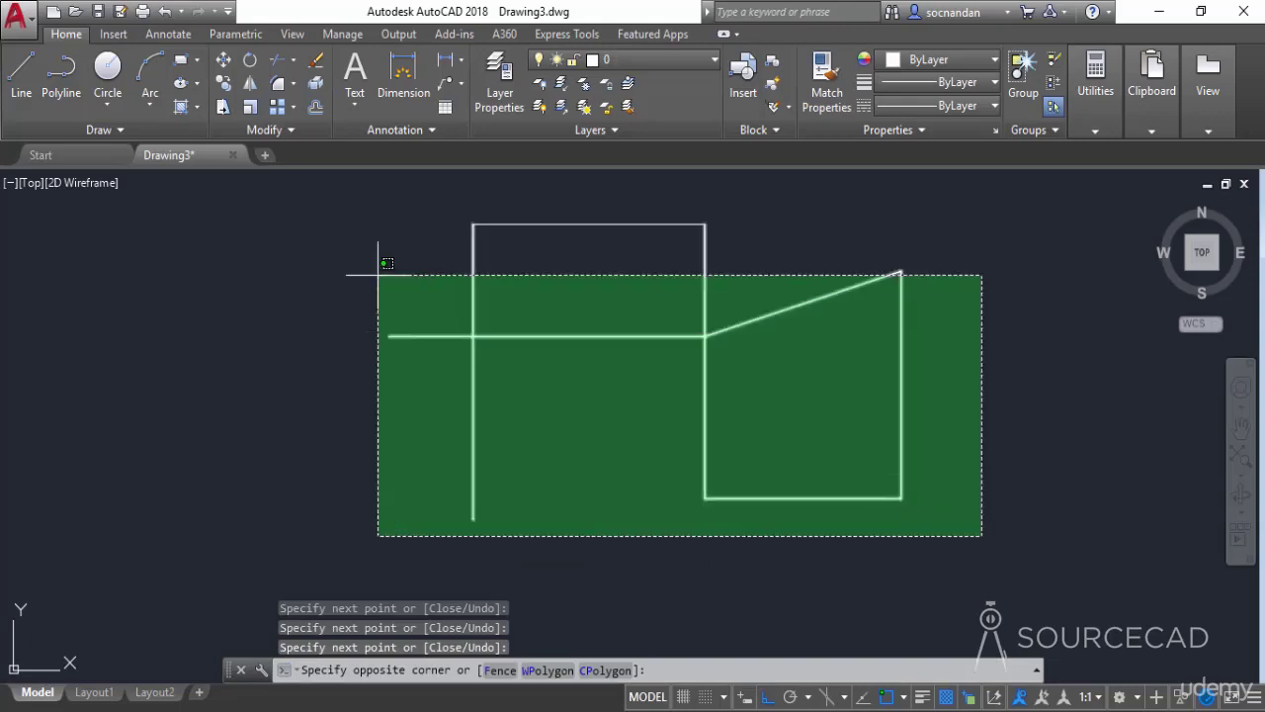
click(339, 202)
right_click(339, 212)
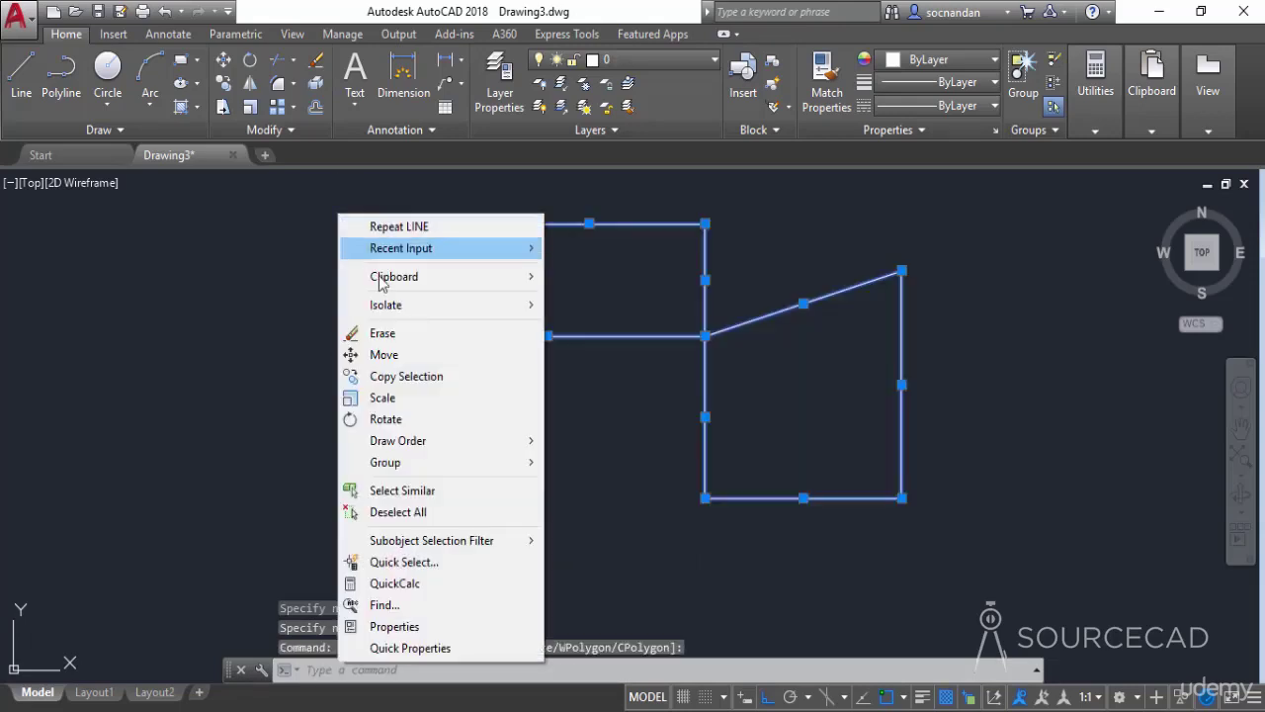
click(419, 336)
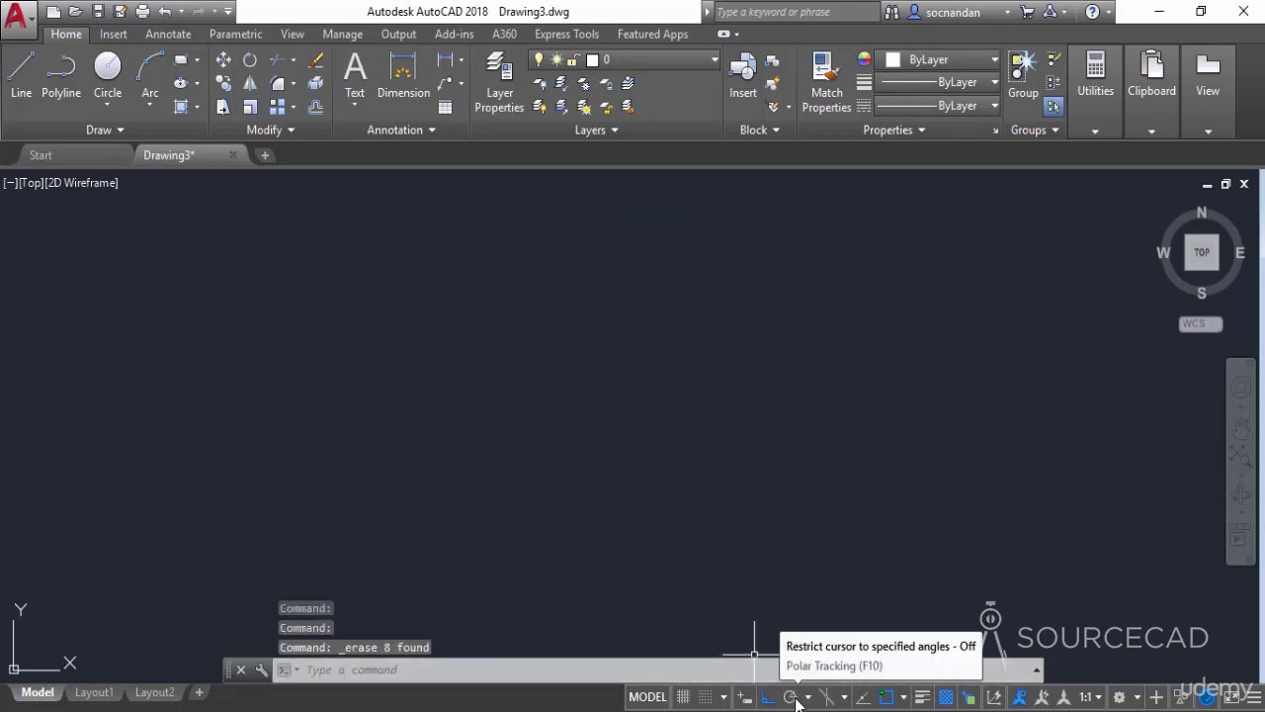
- Start a line with polar tracking on, turn tracking off, and draw a horizontal segment to the right and a vertical one upward
key(F10)
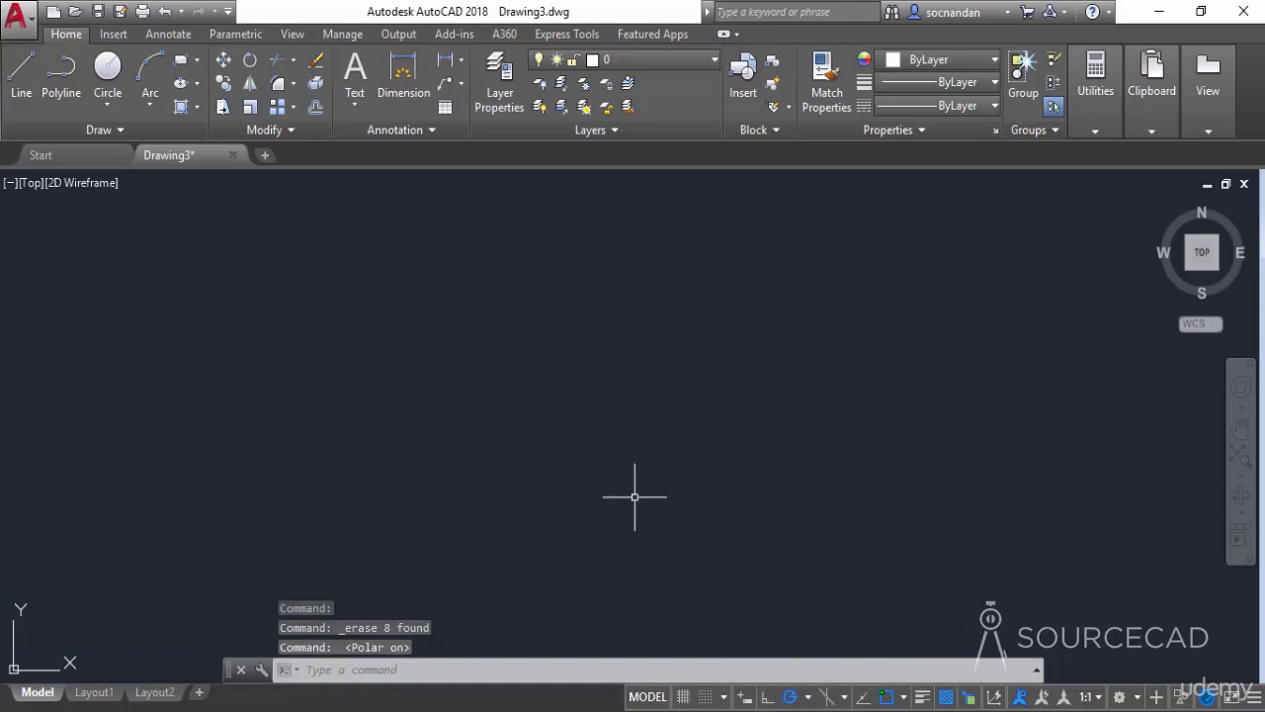
click(22, 87)
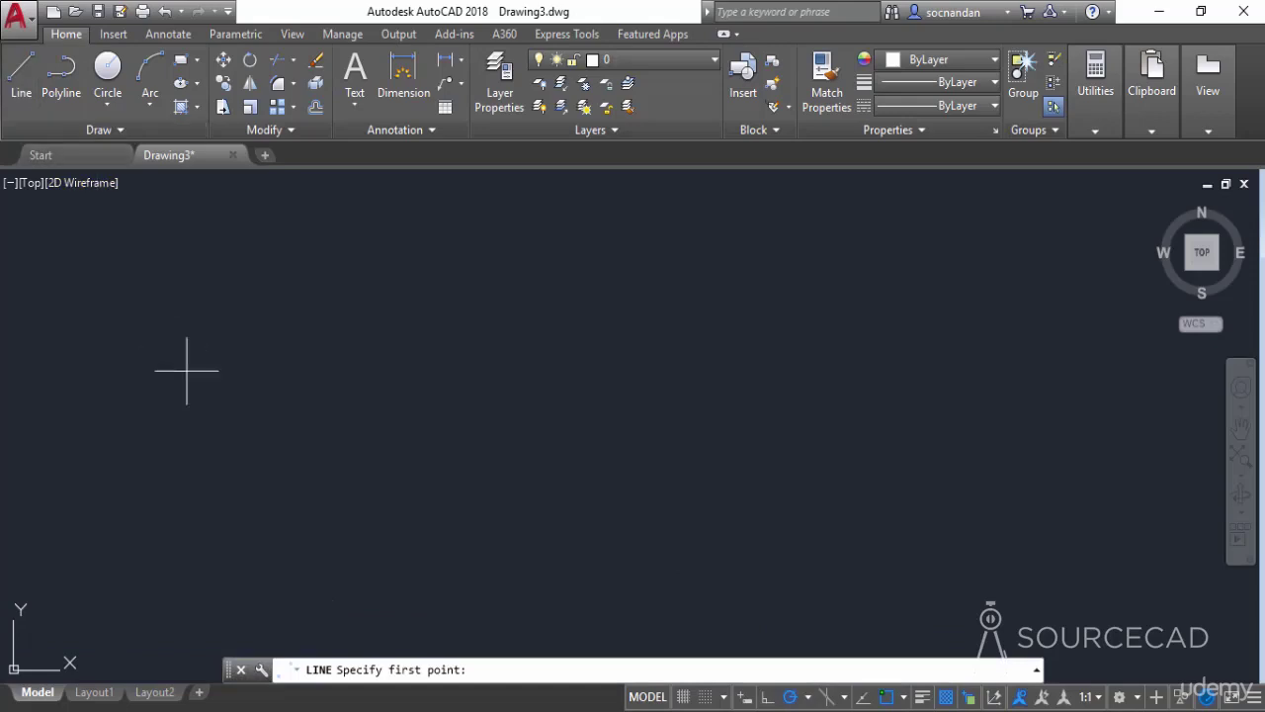
click(426, 427)
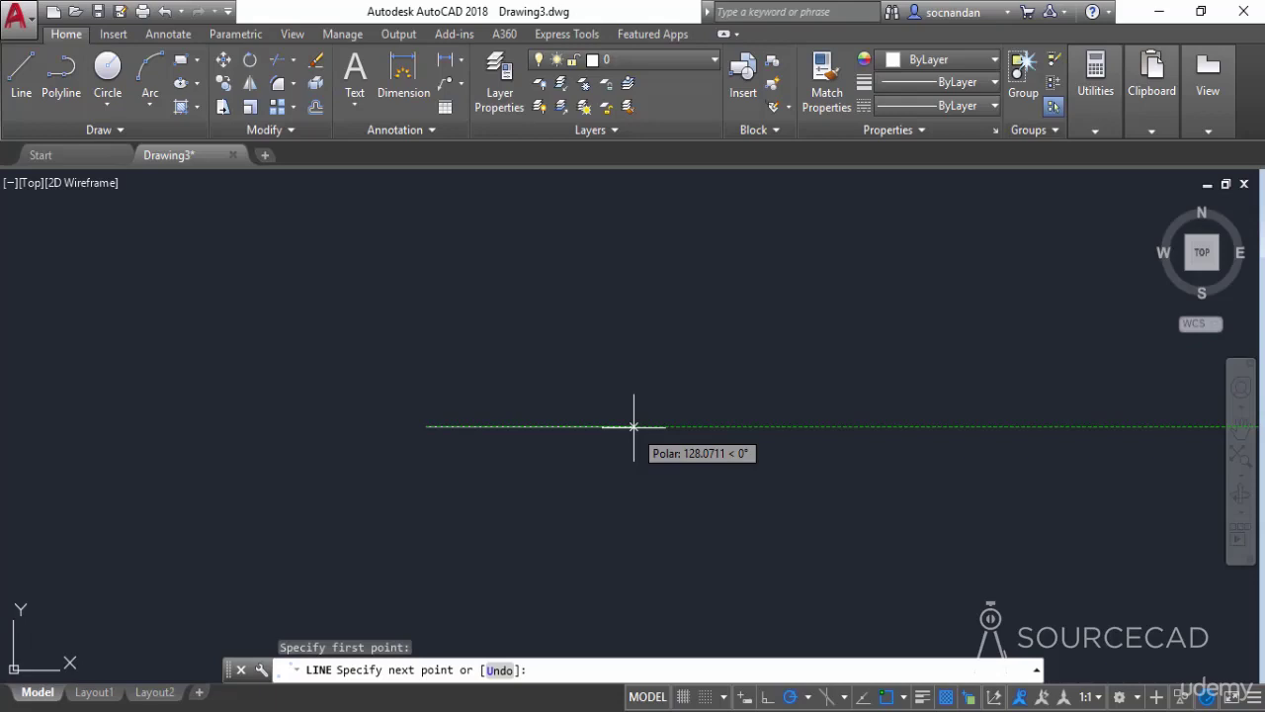
click(790, 697)
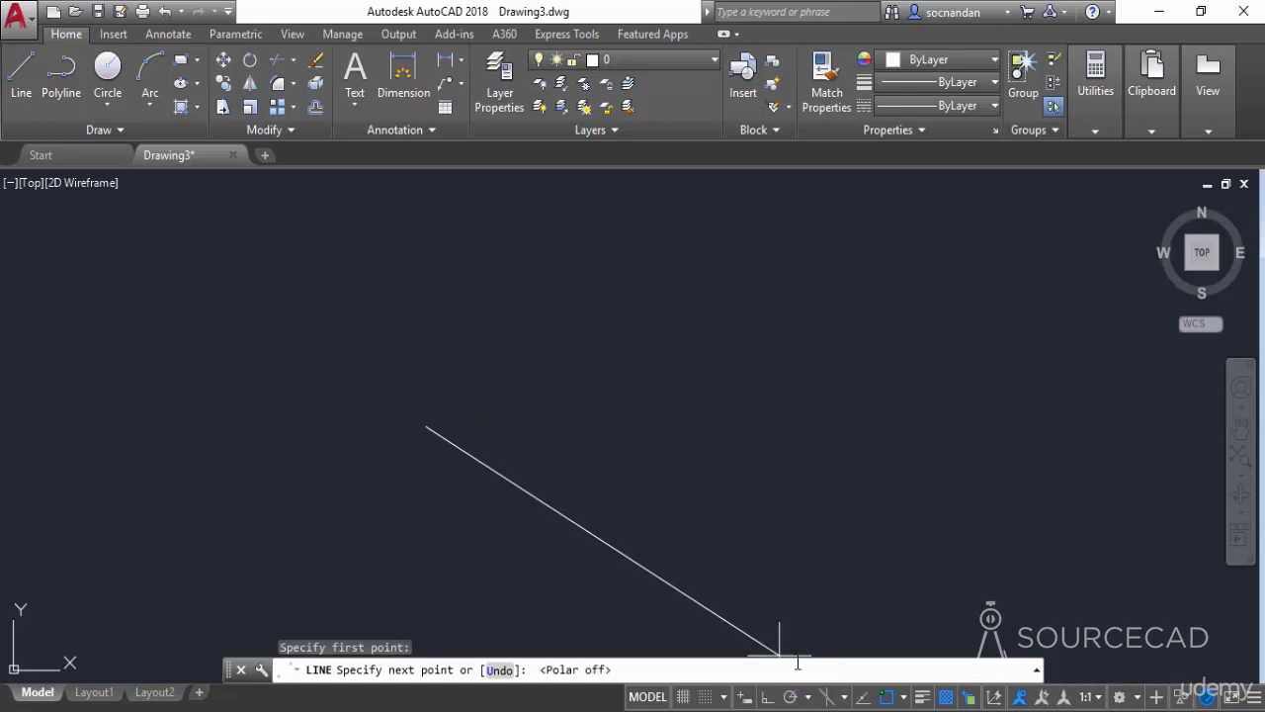
click(619, 427)
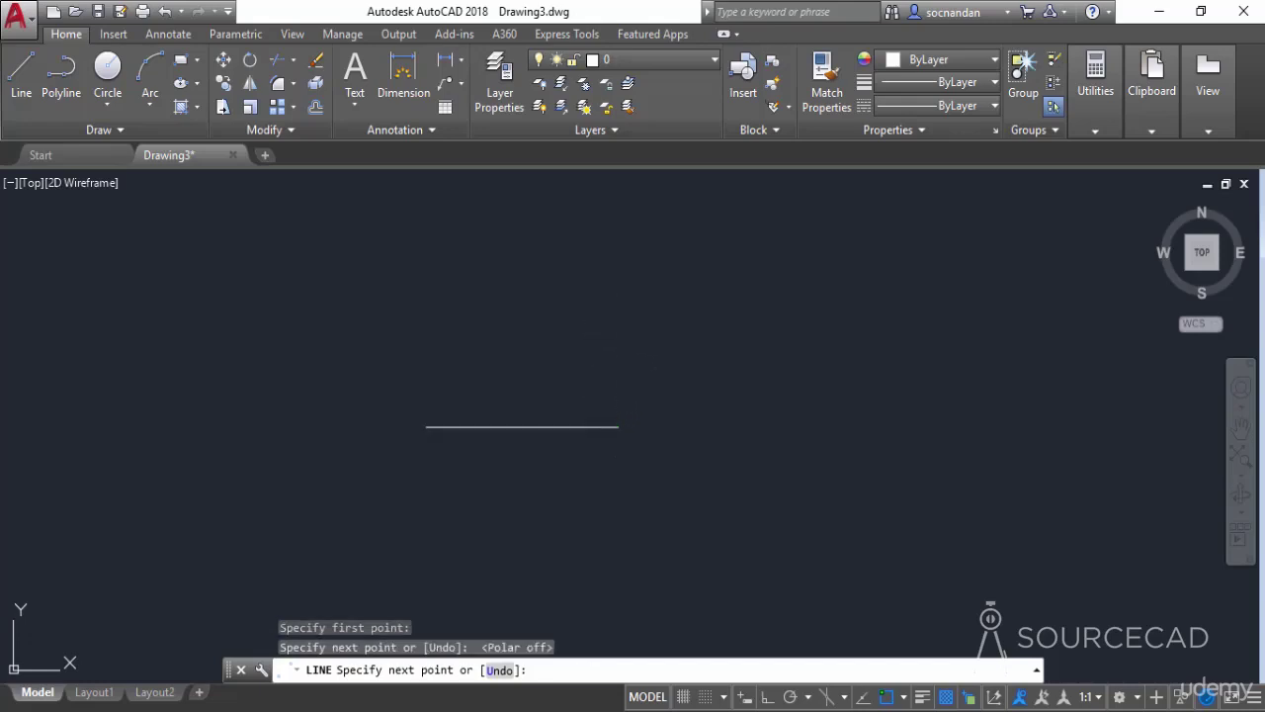
click(620, 323)
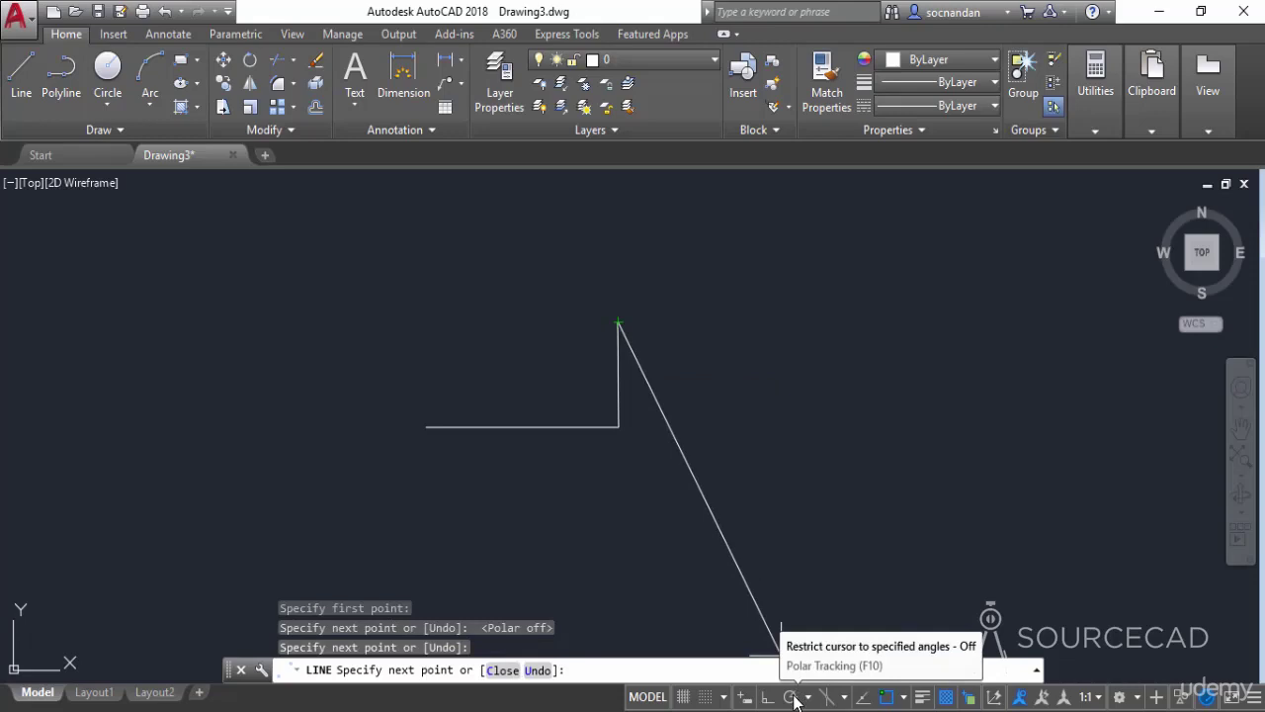
- Turn polar tracking back on and continue the line with a short horizontal segment to the right
click(792, 697)
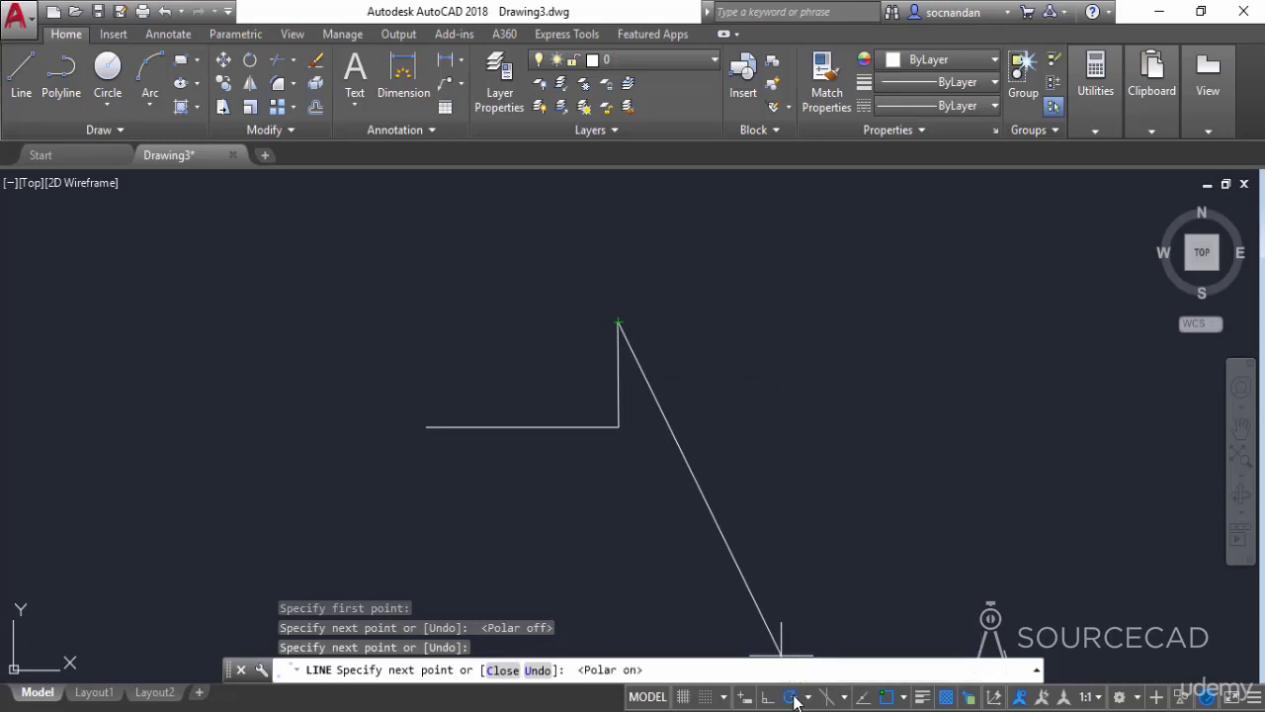
click(723, 322)
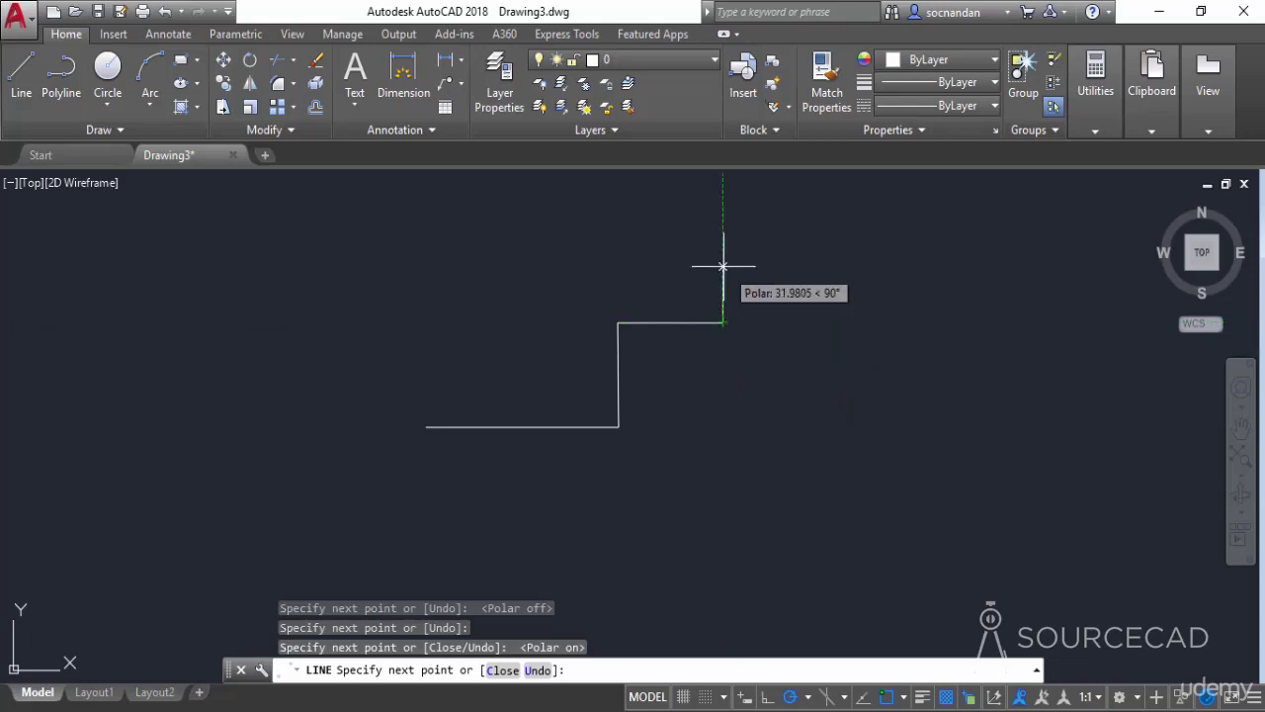
- Set the polar tracking increment to the 30, 60, 90, 120 degree option while the line stays active
middle_drag(723, 283, 578, 416)
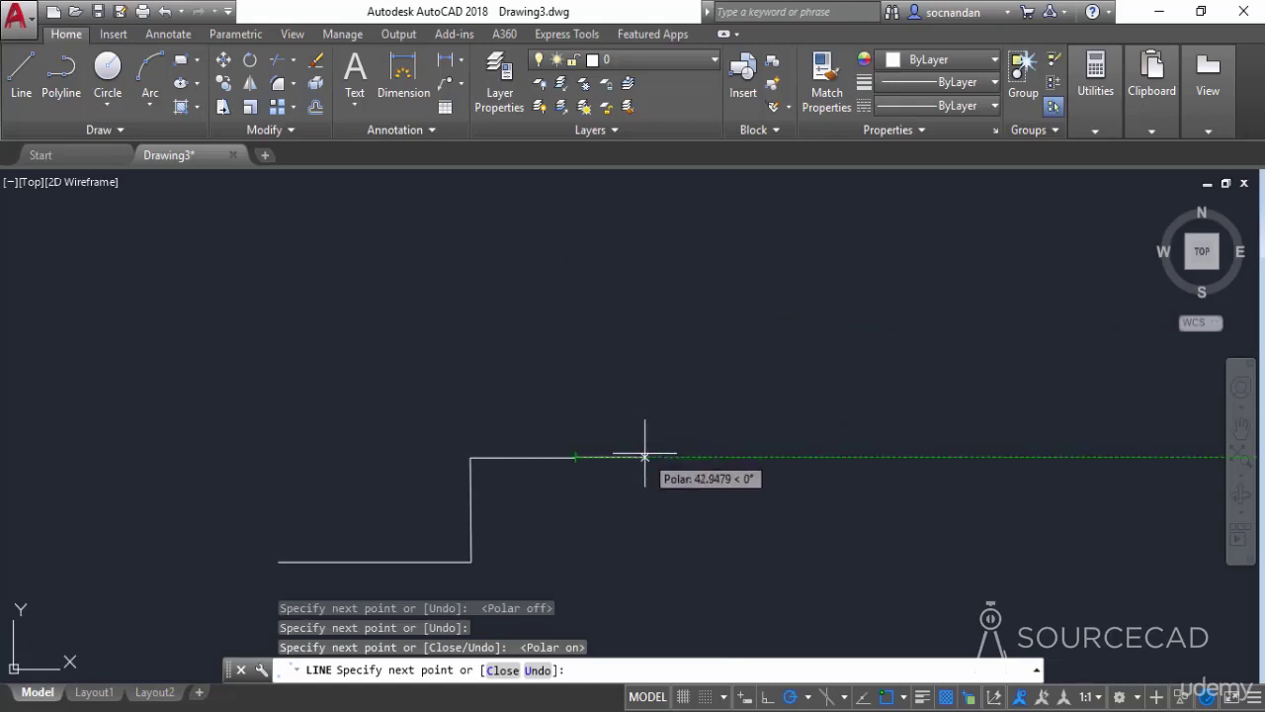
click(809, 697)
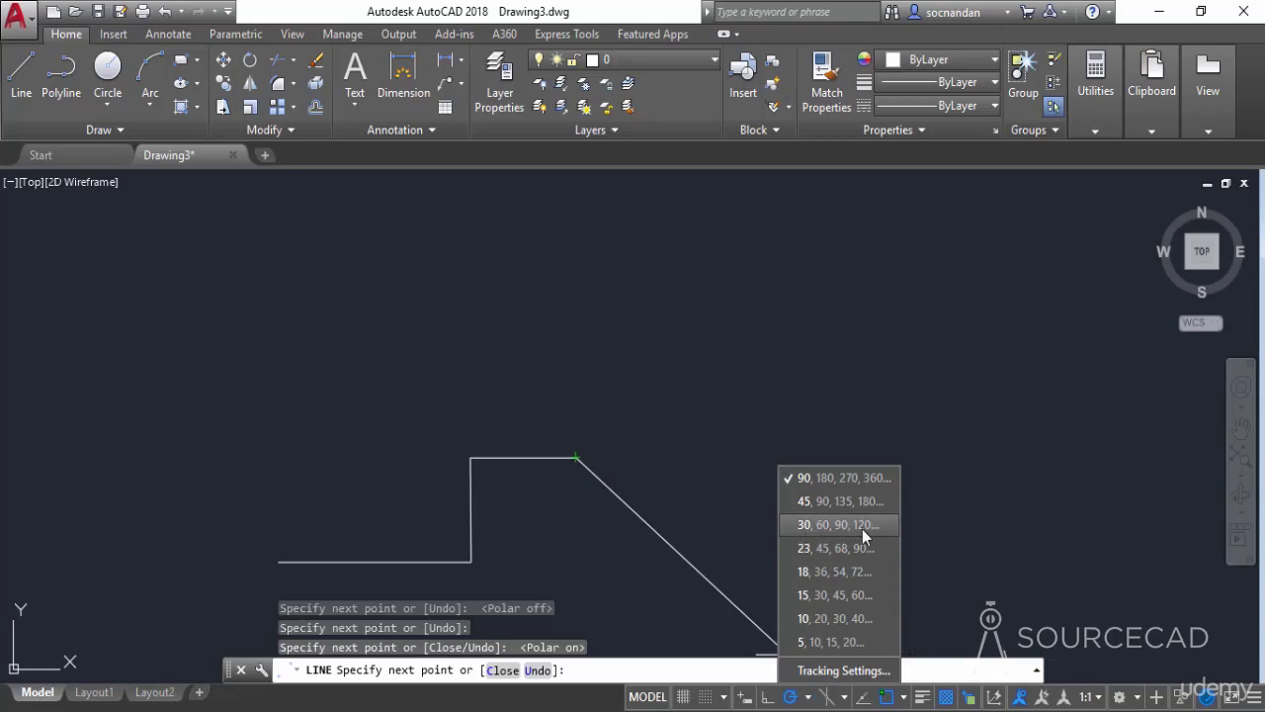
click(812, 525)
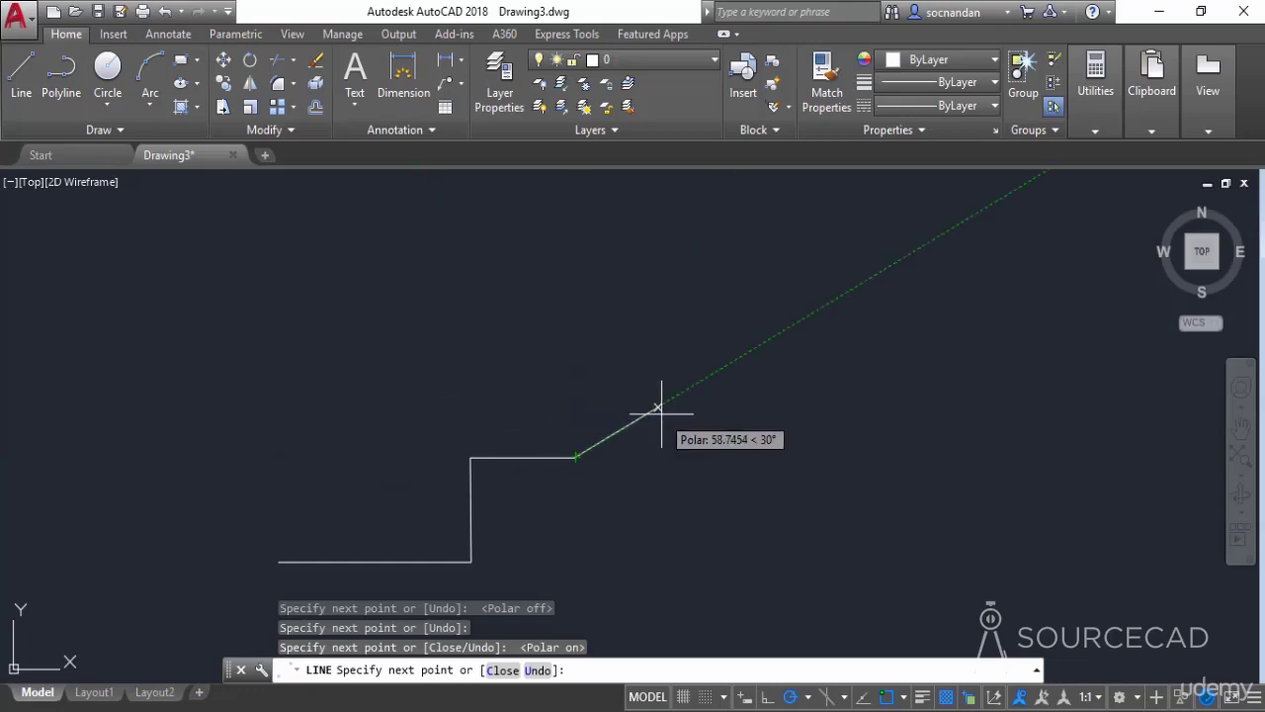
- Enable additional polar tracking angles, add 17.5 degrees in the drafting settings, and review the list of tracking angles
click(811, 697)
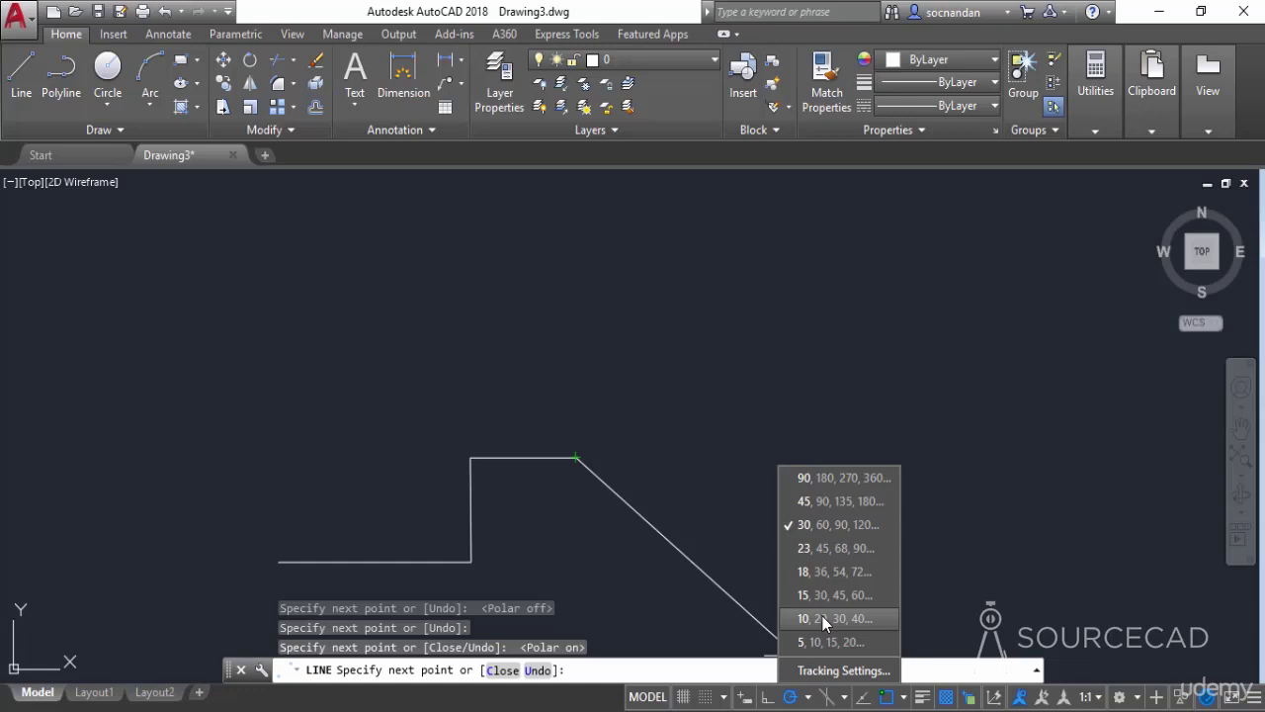
click(845, 672)
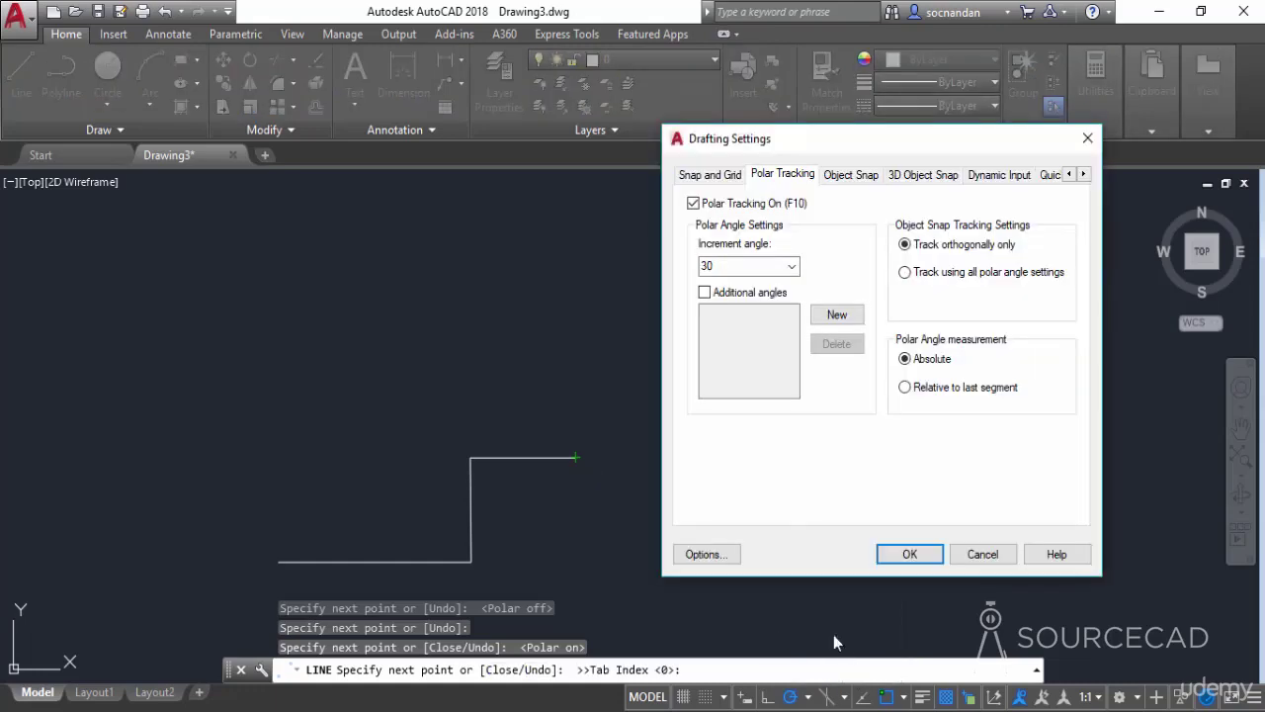
click(705, 294)
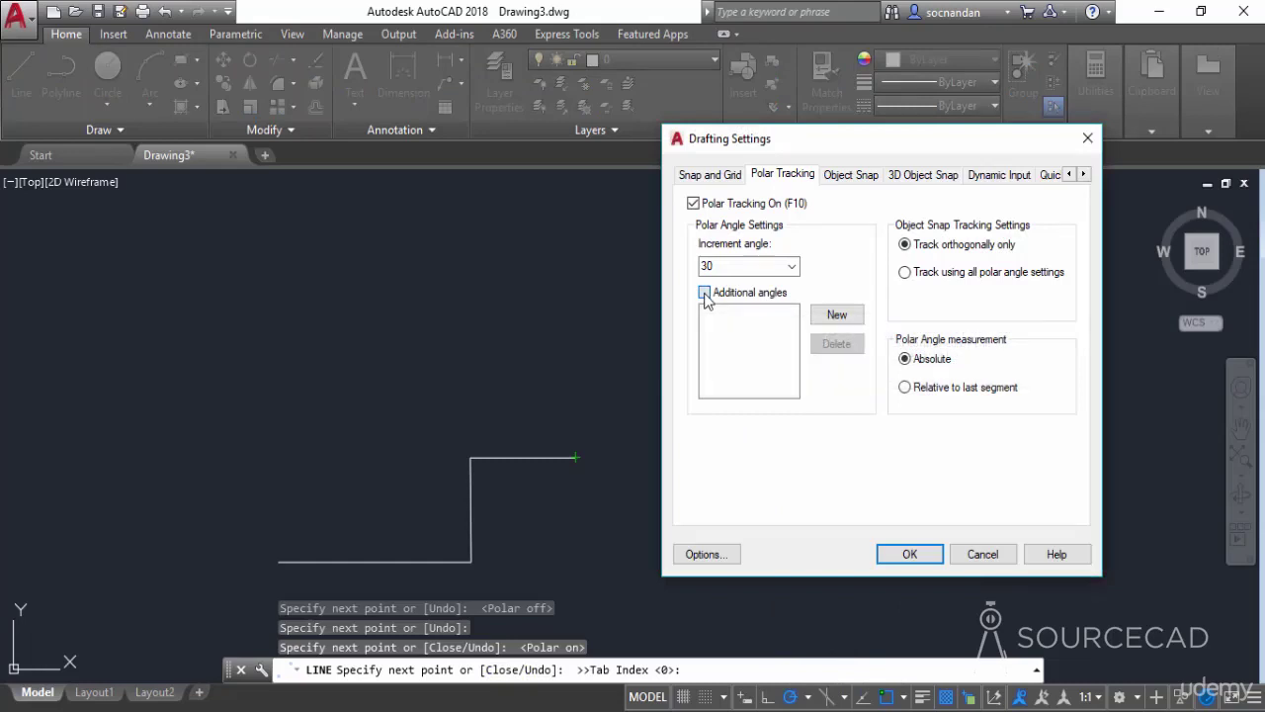
click(835, 314)
text(17.5)
key(Return)
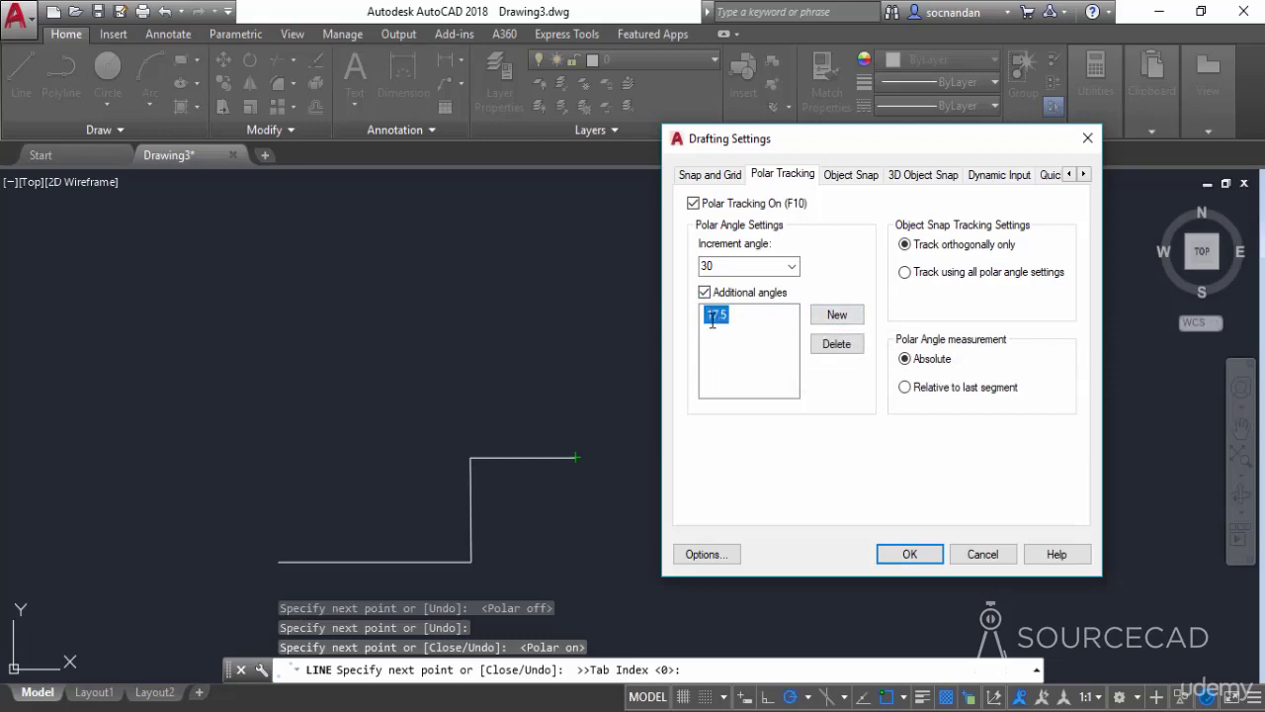
click(904, 554)
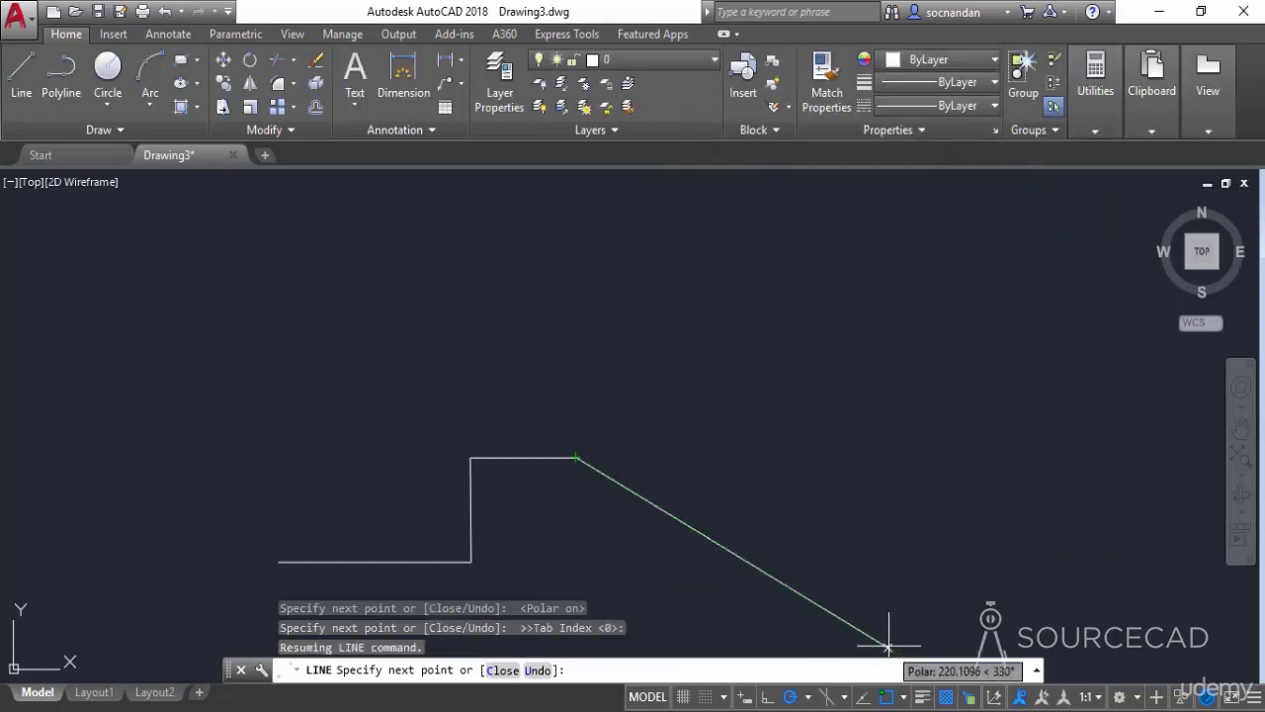
click(809, 697)
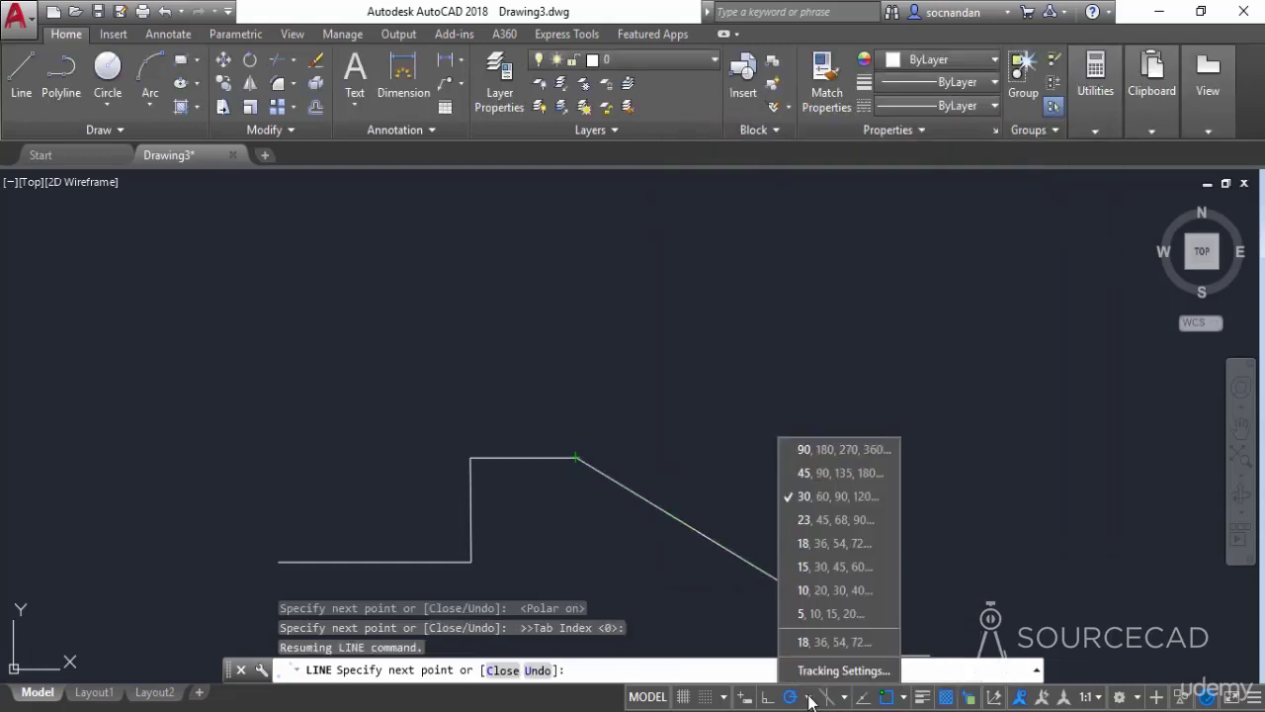
click(809, 697)
click(809, 697)
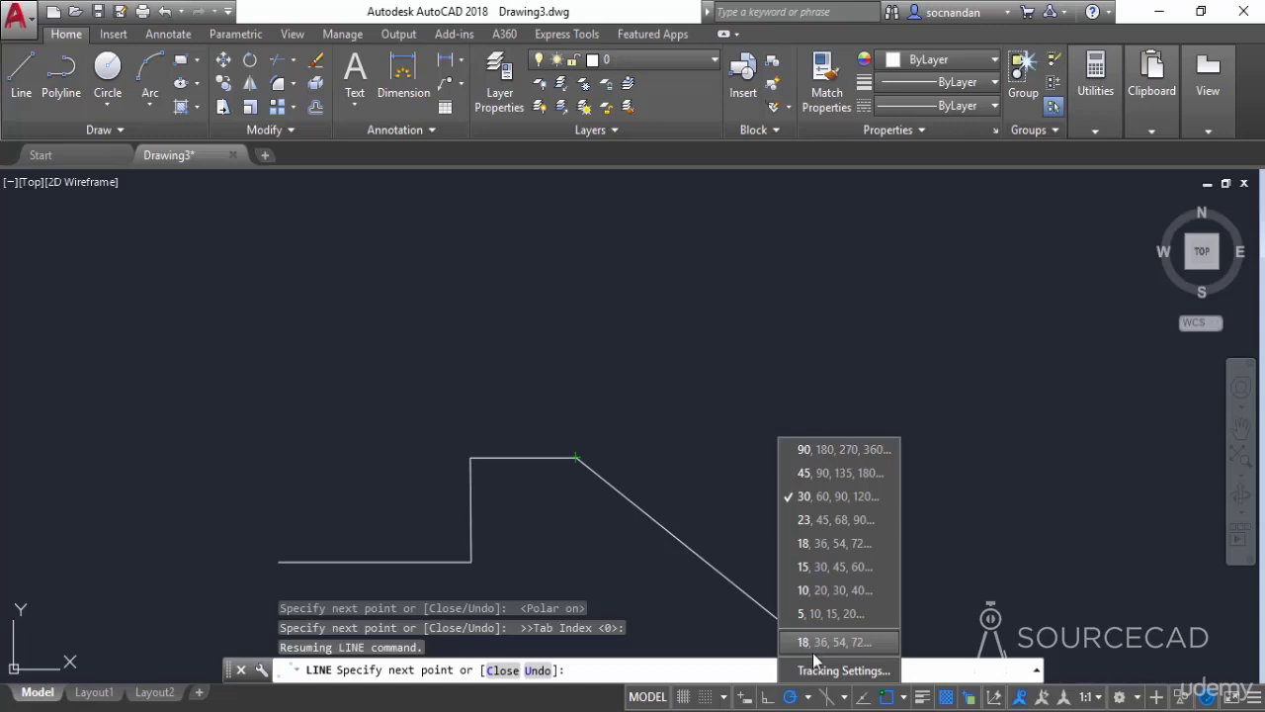
click(593, 708)
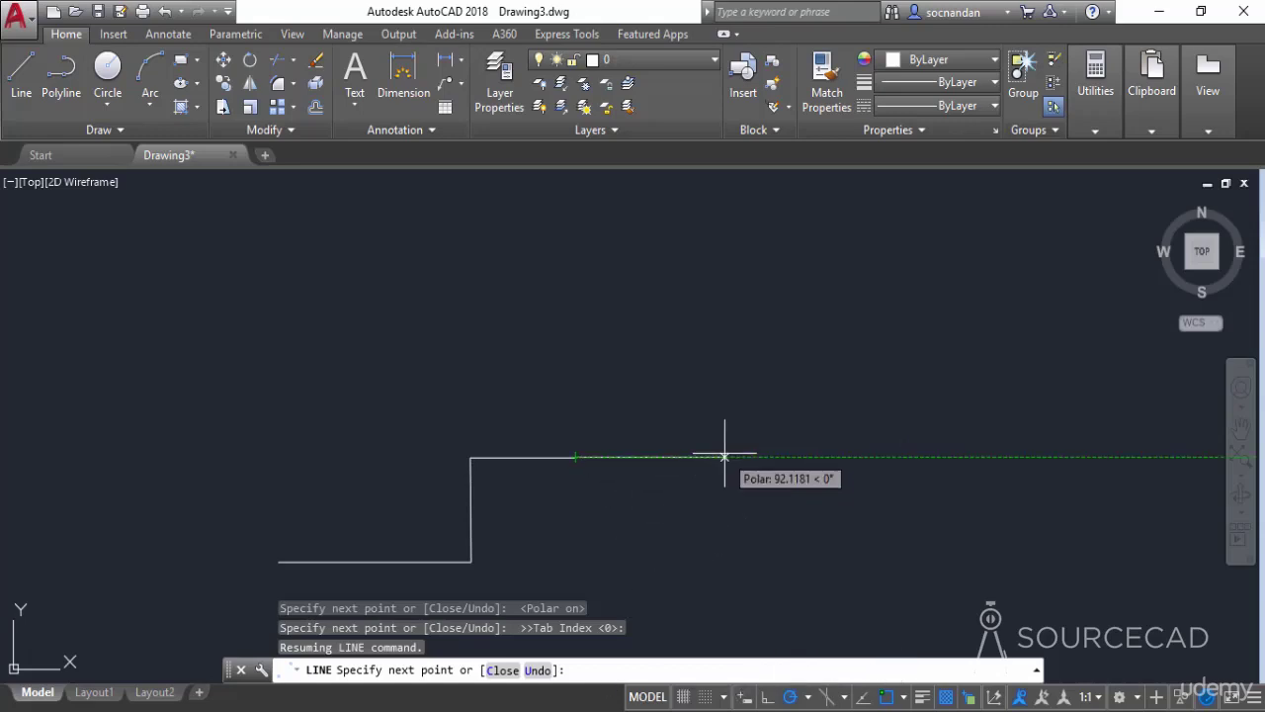
- End the active line and set the angle precision to 0.00 in the drawing units
key(Escape)
text(u)
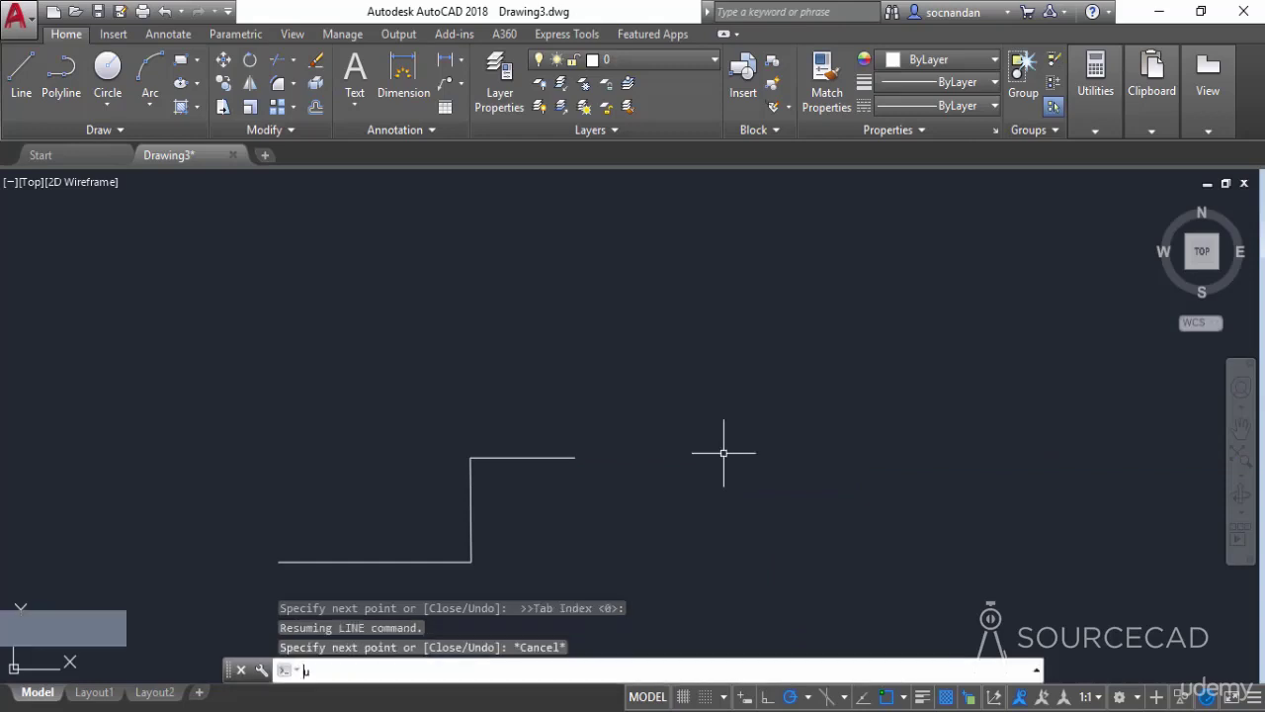
text(n)
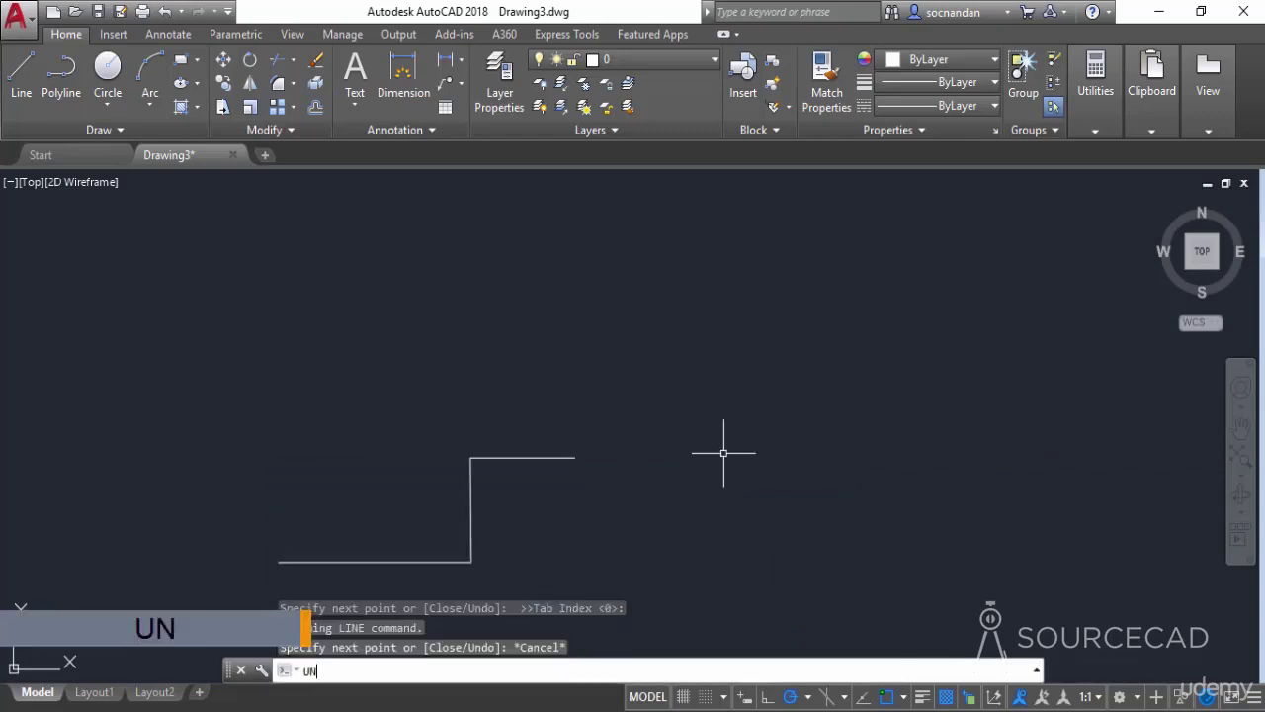
key(Return)
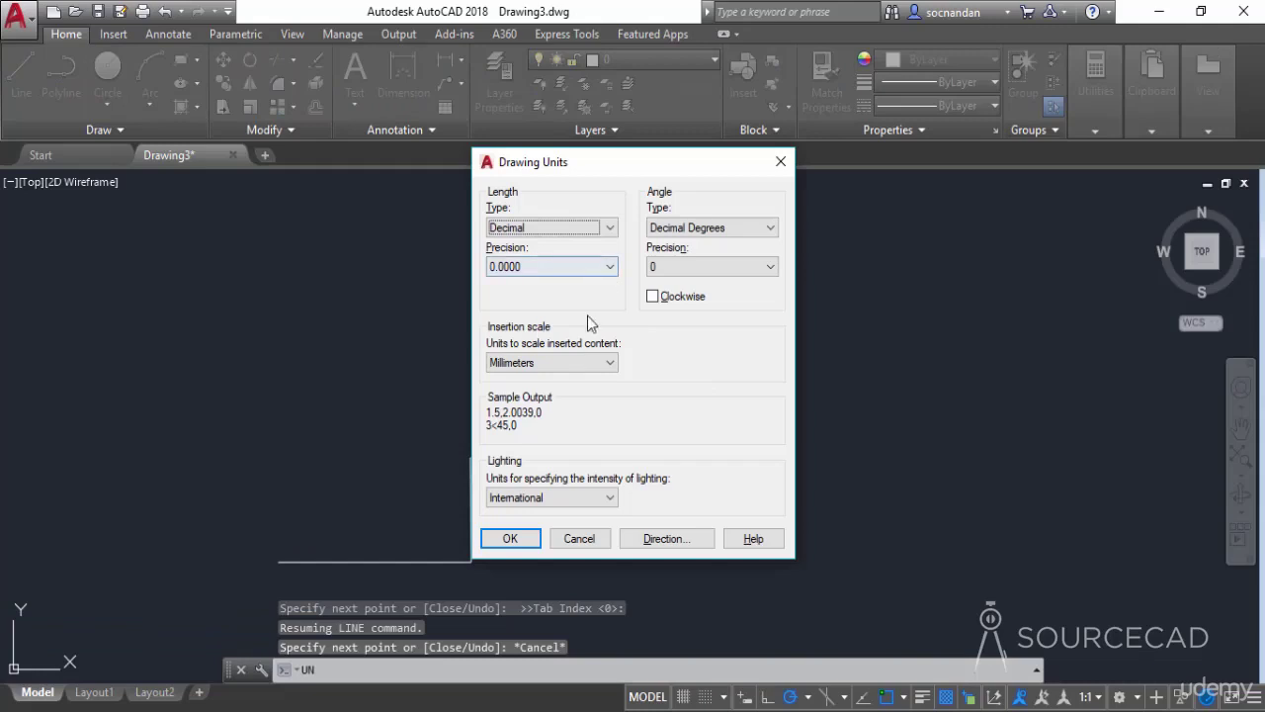
click(660, 267)
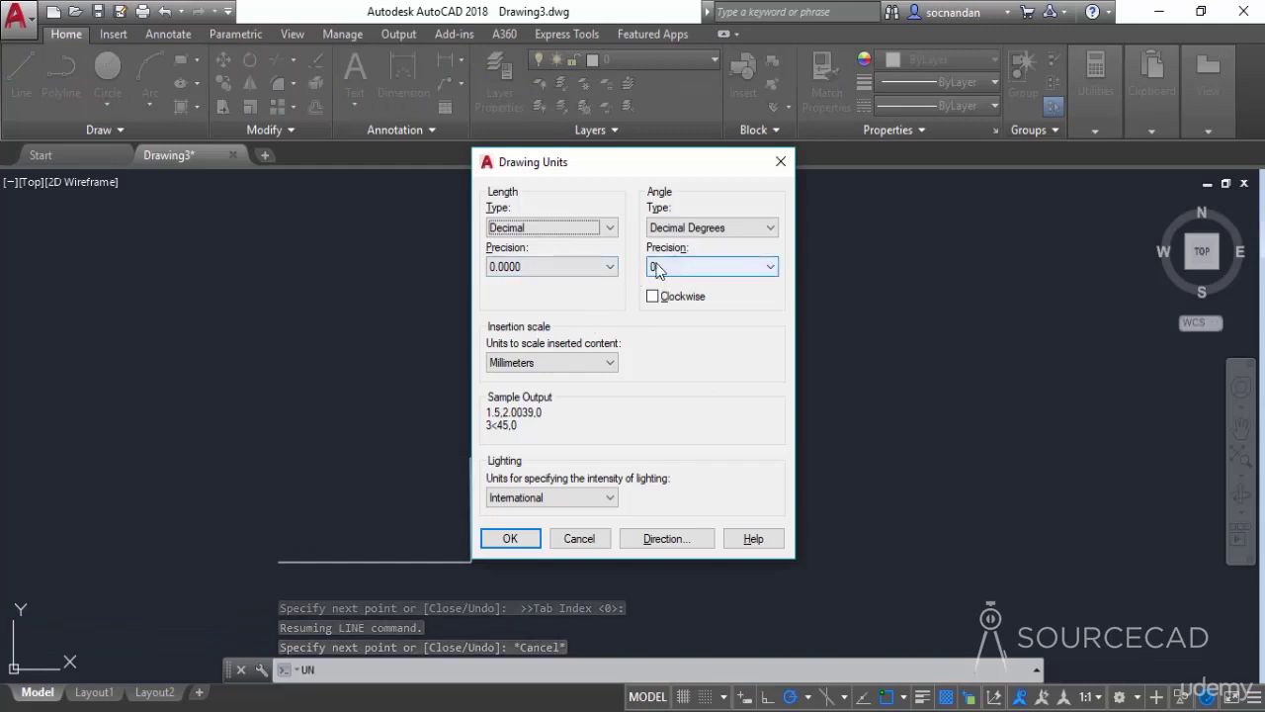
click(685, 267)
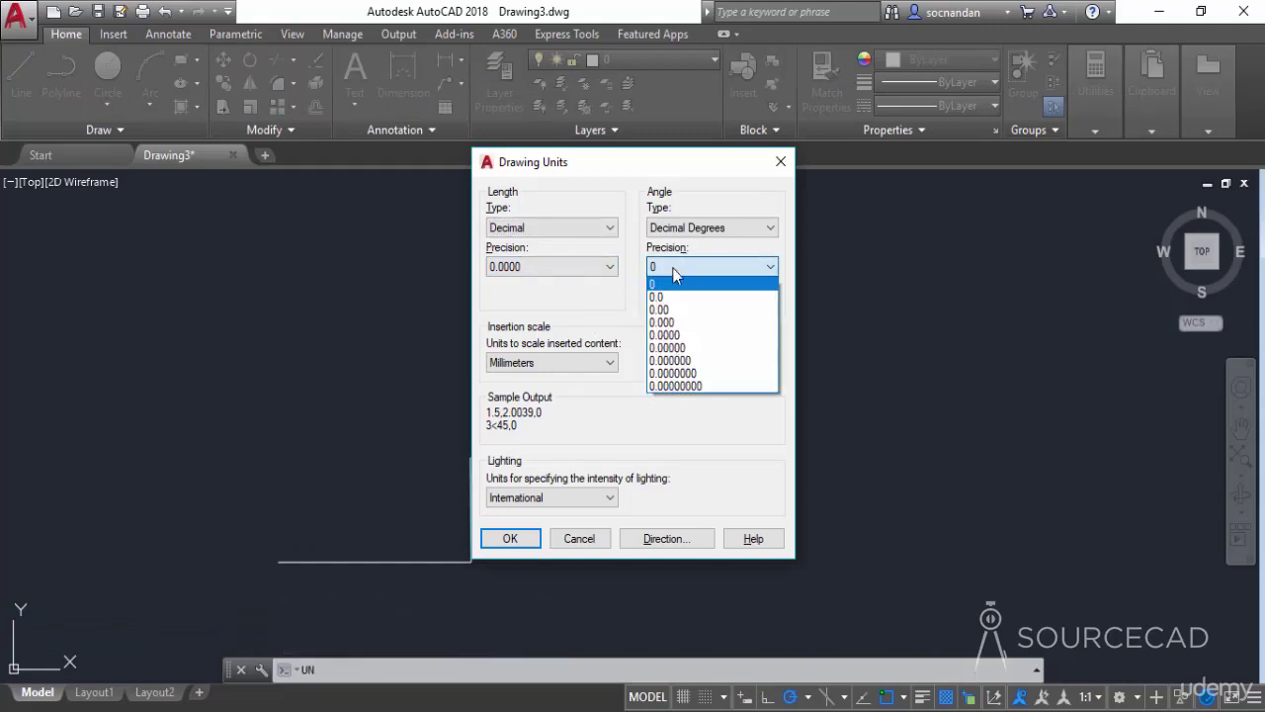
click(681, 311)
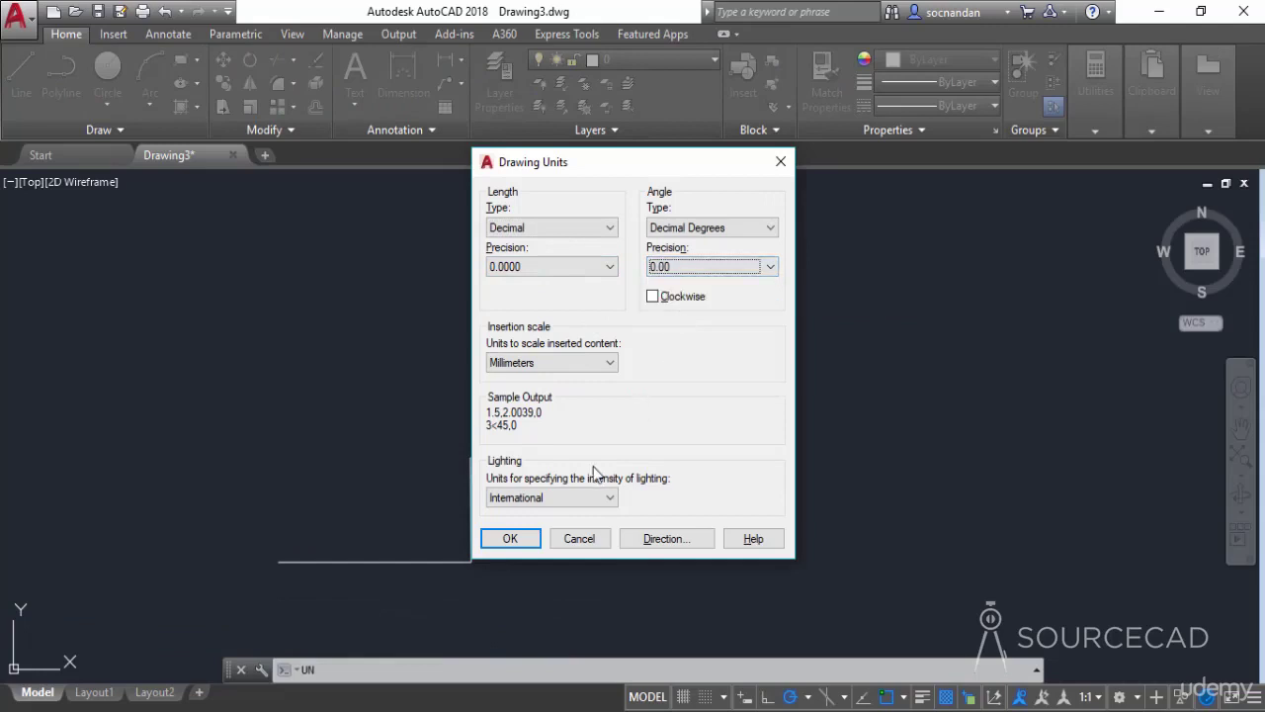
click(524, 539)
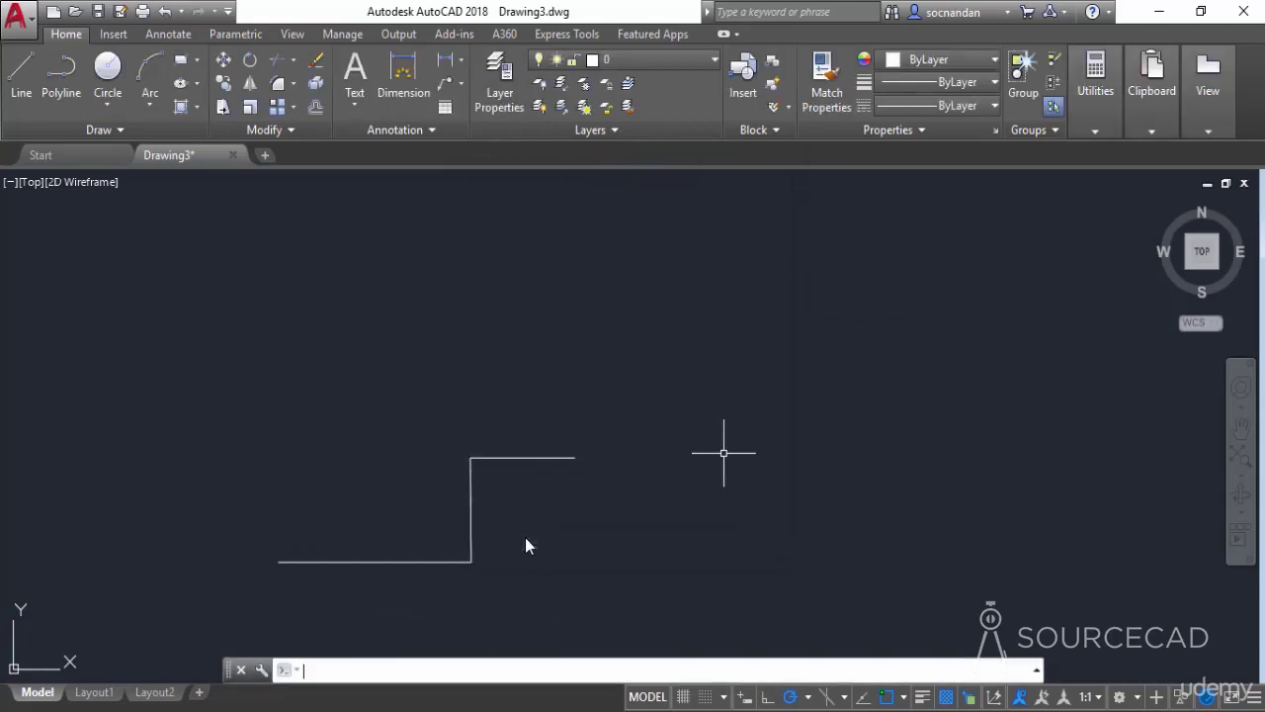
- Set polar tracking to the 17.5, 35, 52.5, 70 degree option and draw a sloping line upward from the upper horizontal segment's right end
click(809, 698)
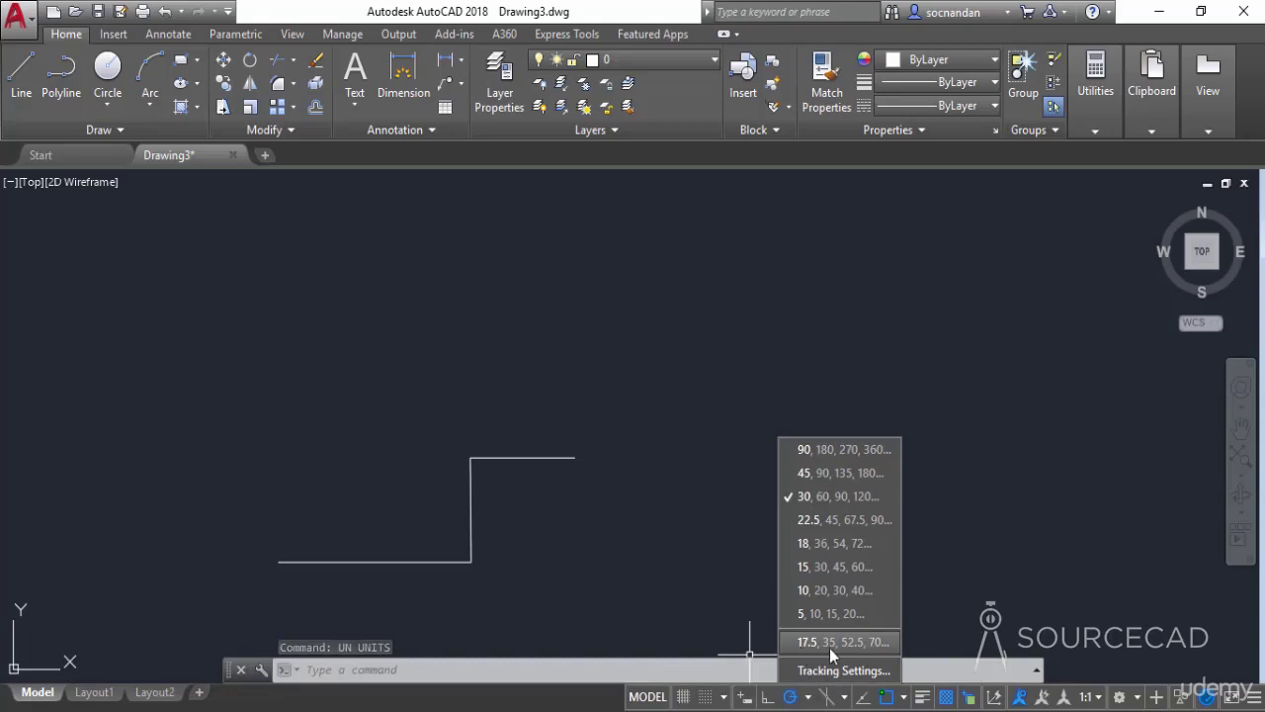
click(885, 646)
click(21, 74)
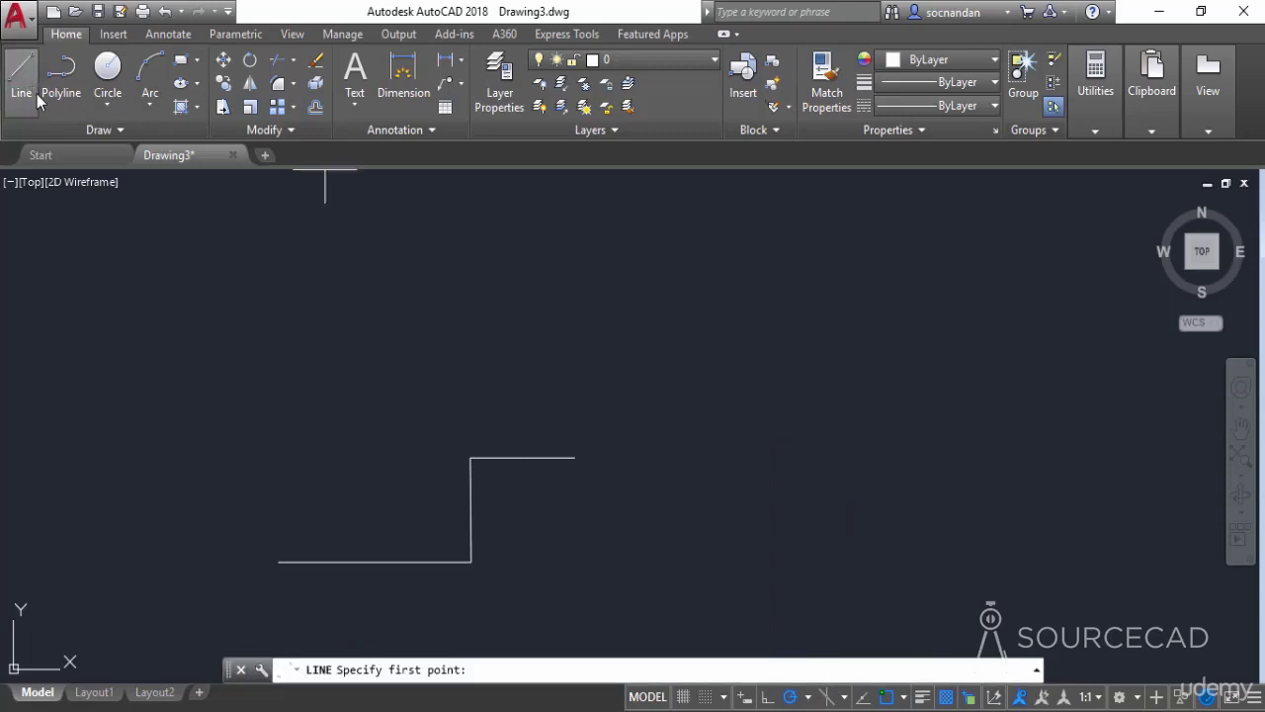
click(576, 457)
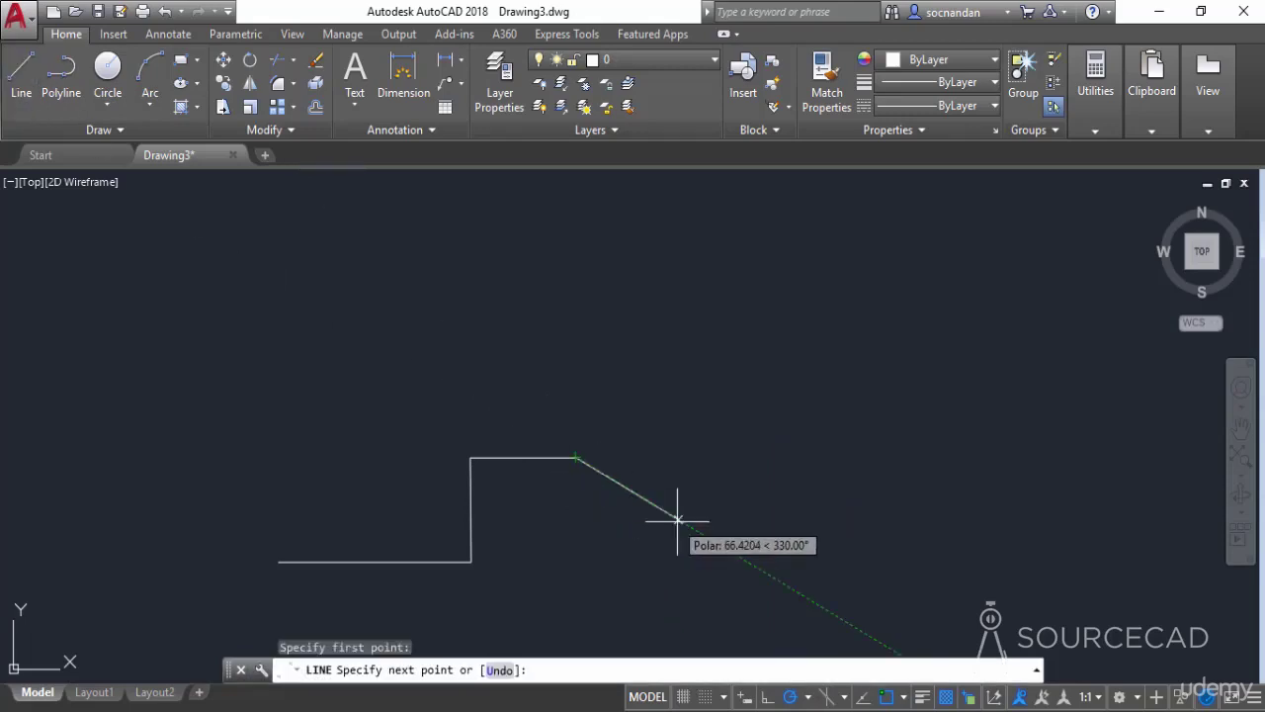
click(812, 695)
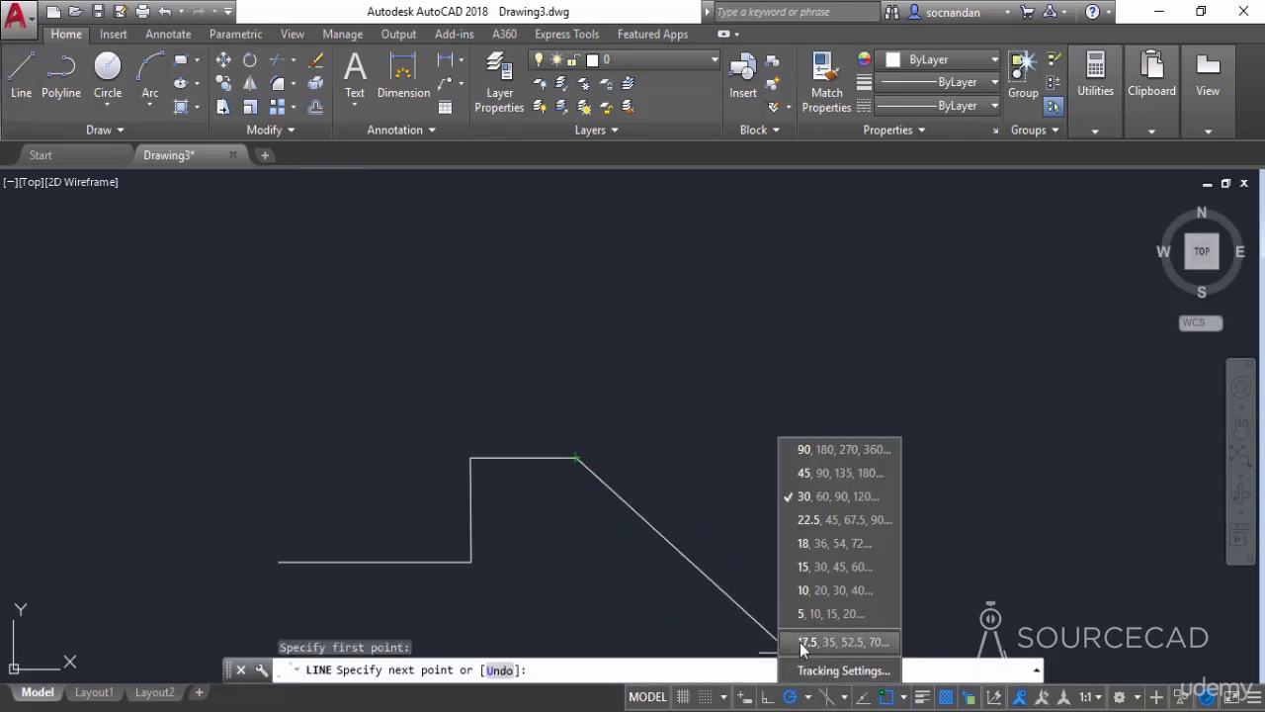
click(806, 643)
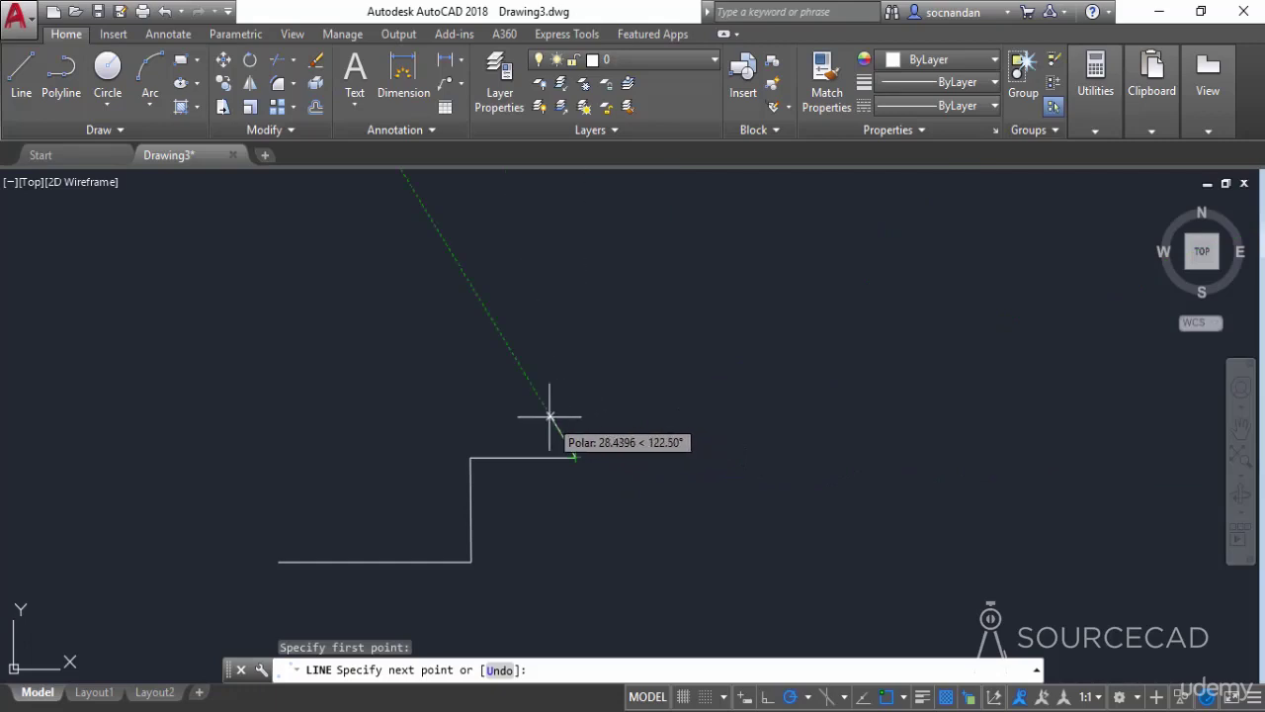
click(657, 344)
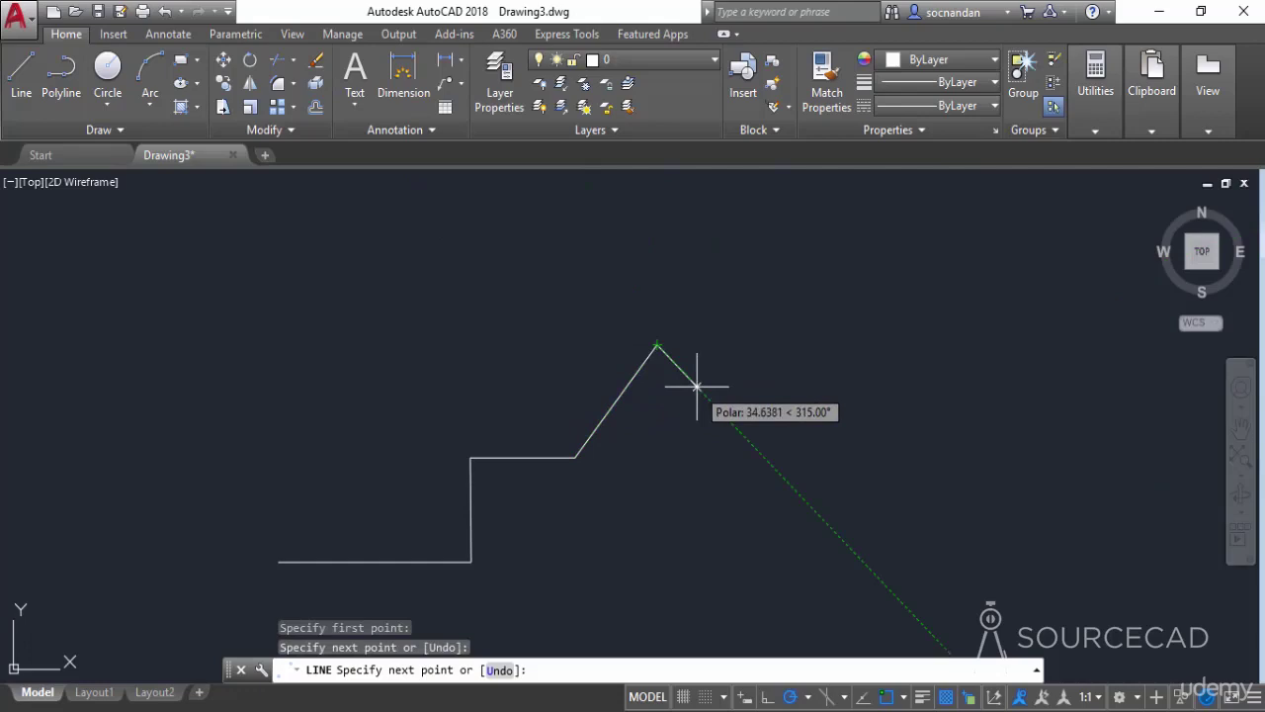
key(Return)
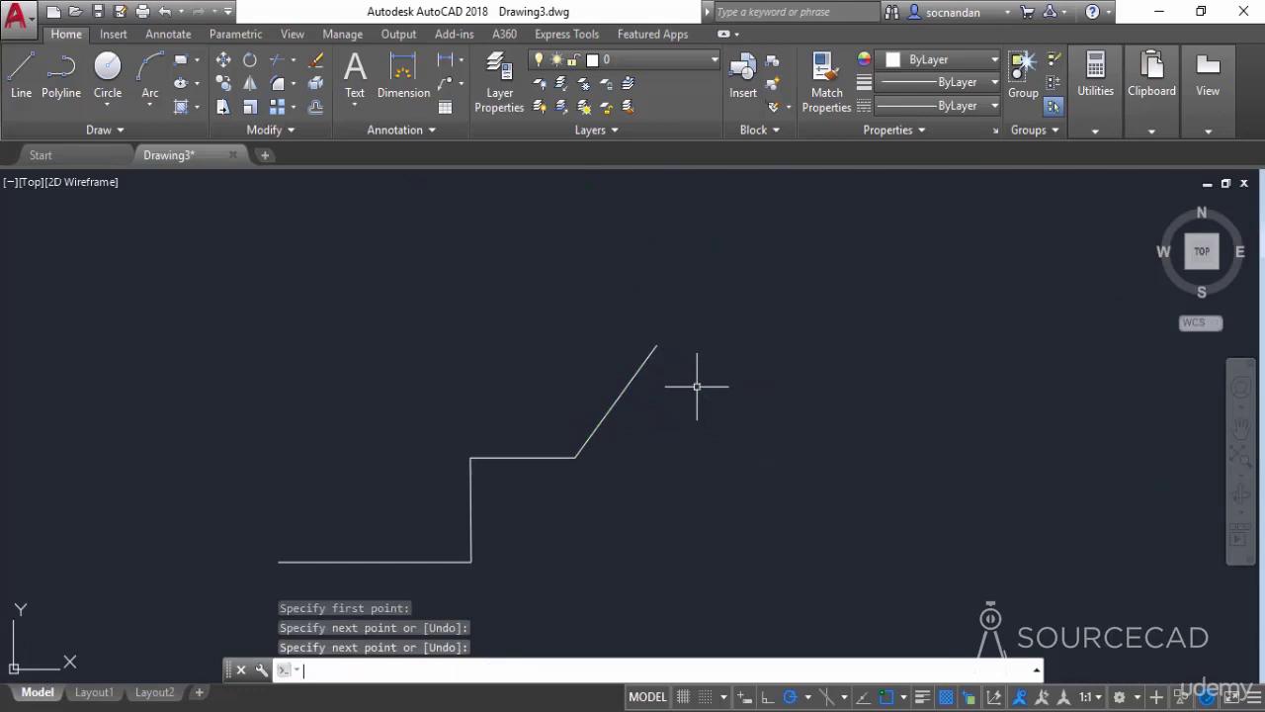
- Delete the additional 17.5-degree angle from the polar tracking settings
click(809, 697)
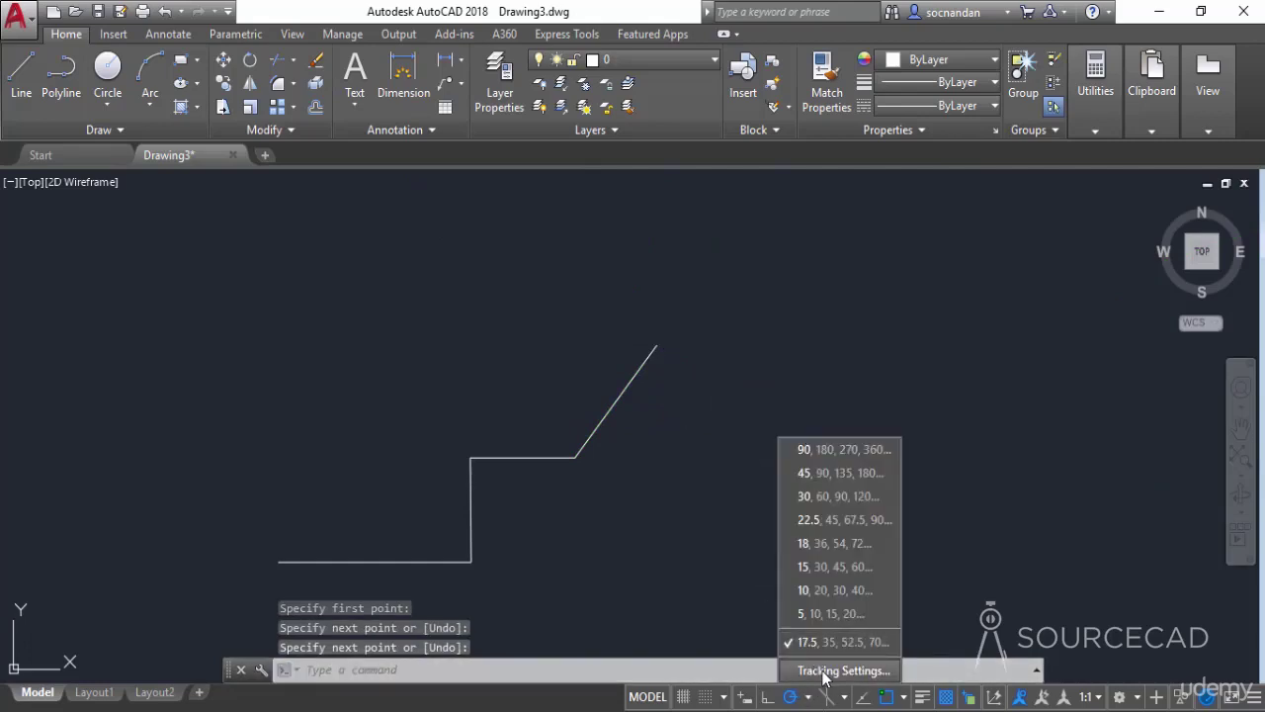
click(825, 672)
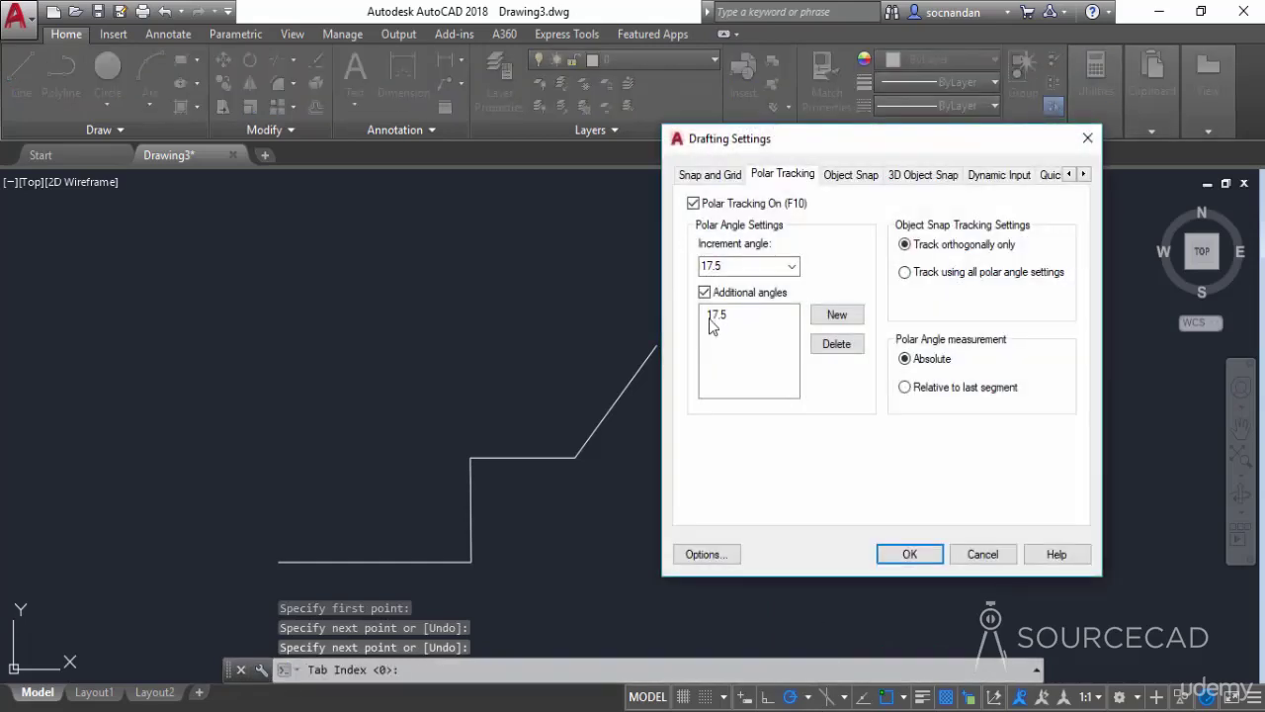
click(717, 316)
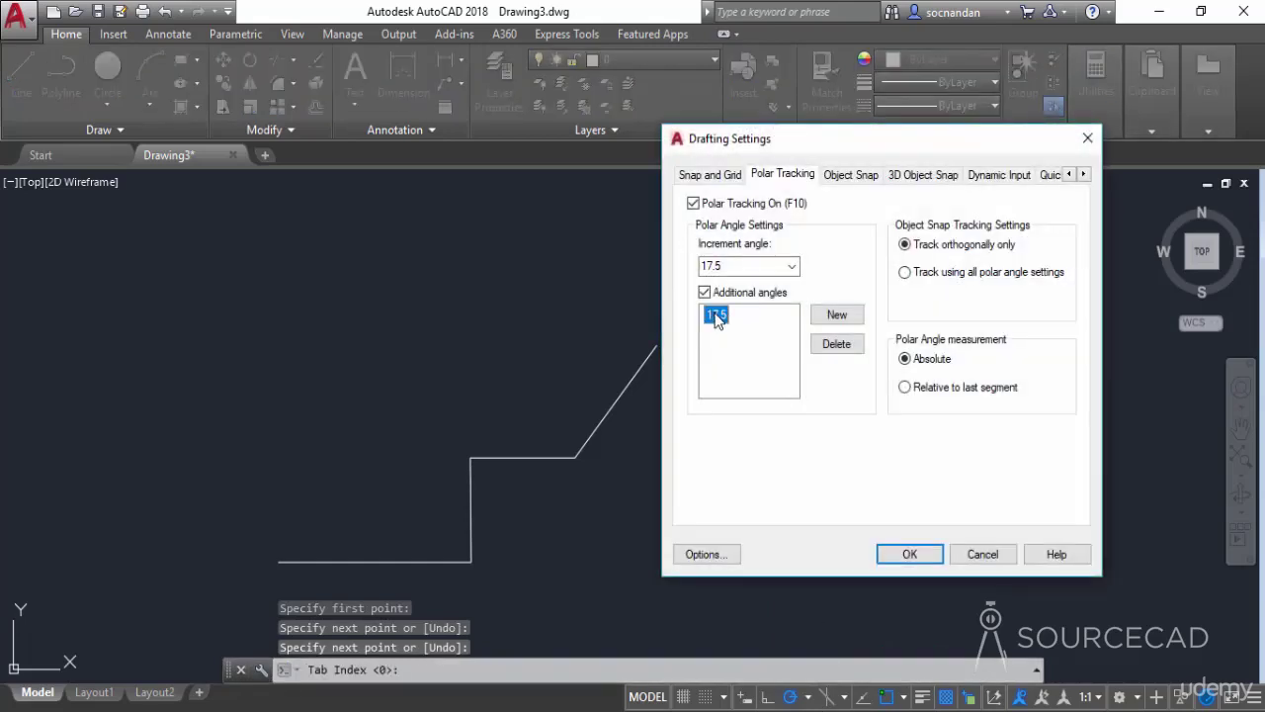
click(835, 344)
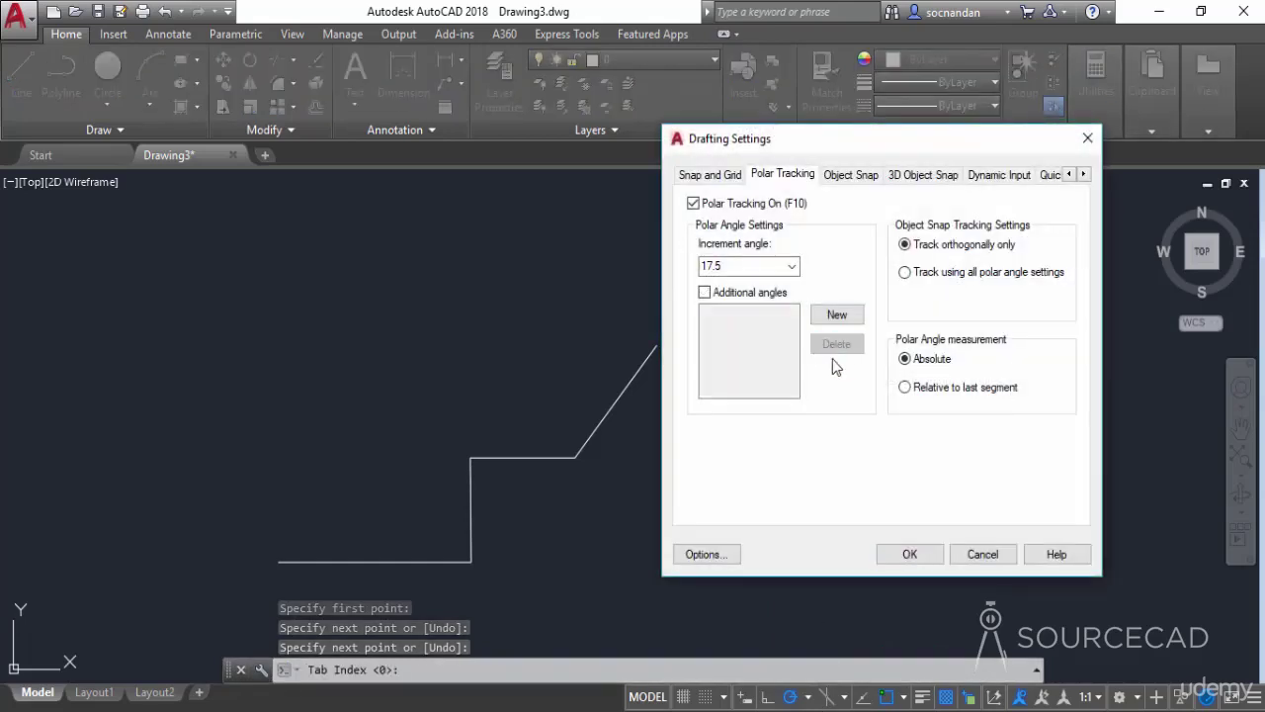
click(911, 554)
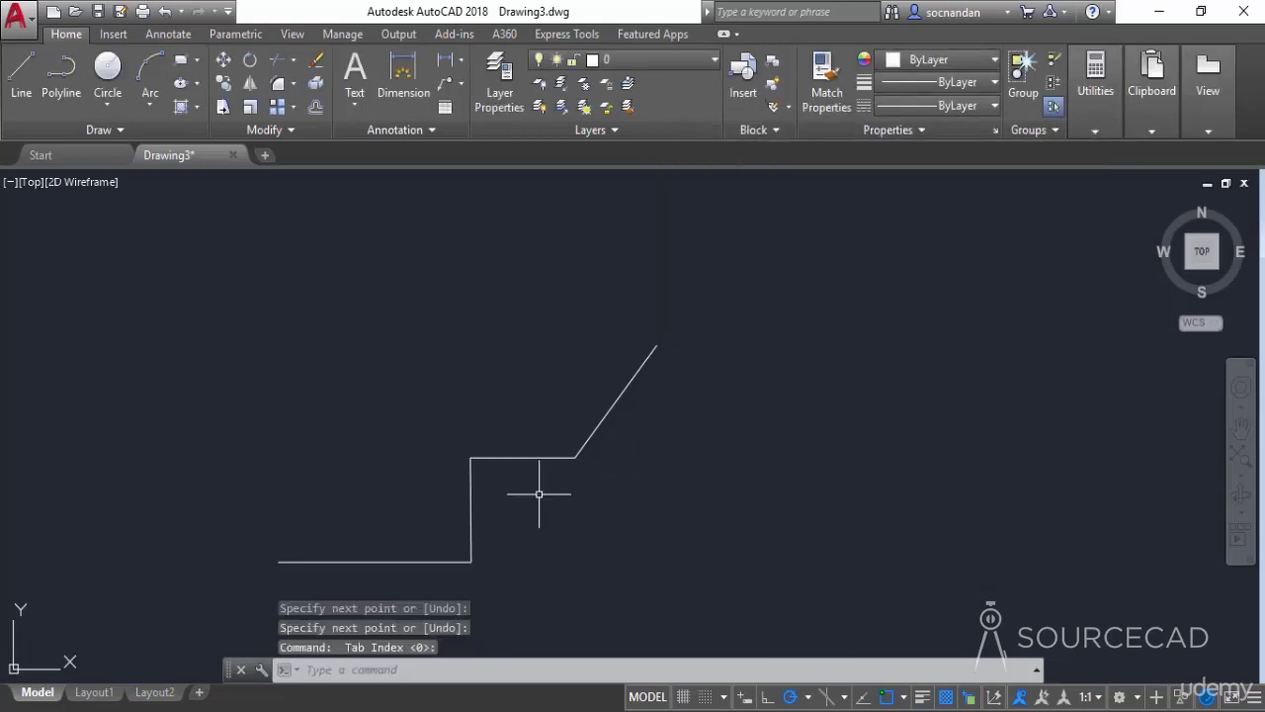
- Select all the drawn line segments with a selection window and erase them
mouse_move(537, 494)
middle_down()
mouse_move(575, 497)
mouse_move(638, 474)
middle_up()
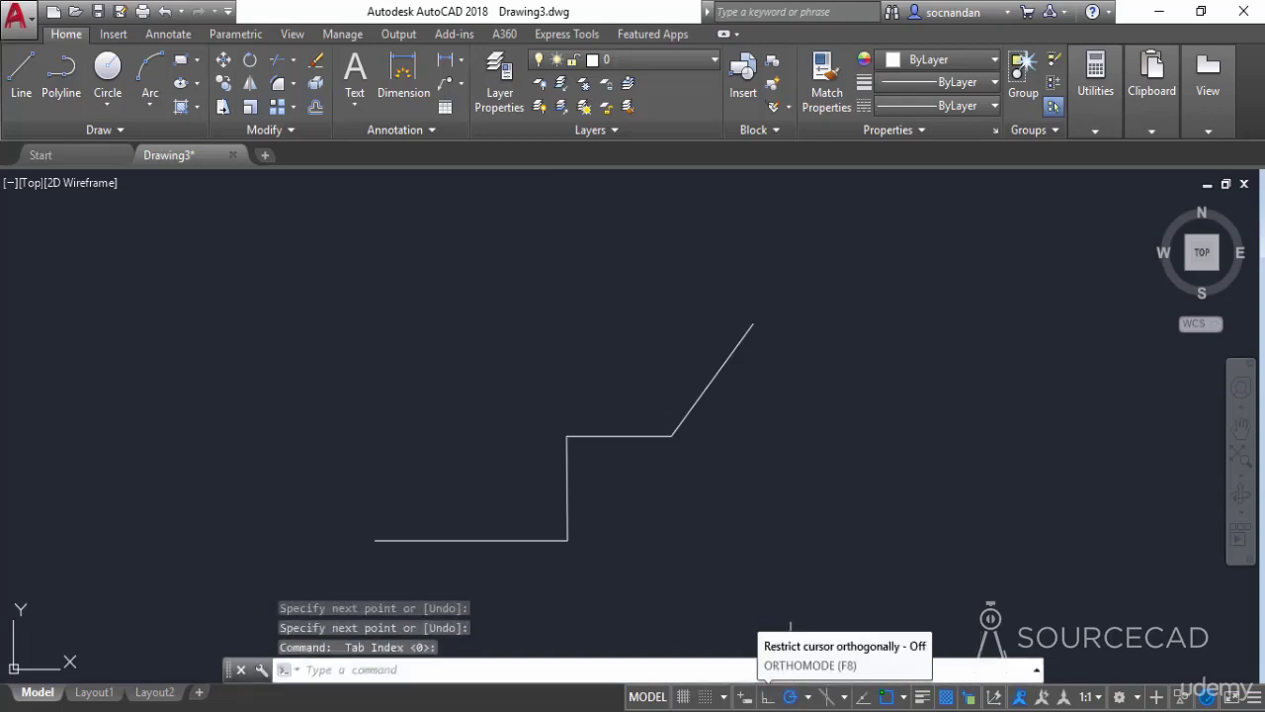
click(764, 602)
click(484, 282)
right_click(466, 283)
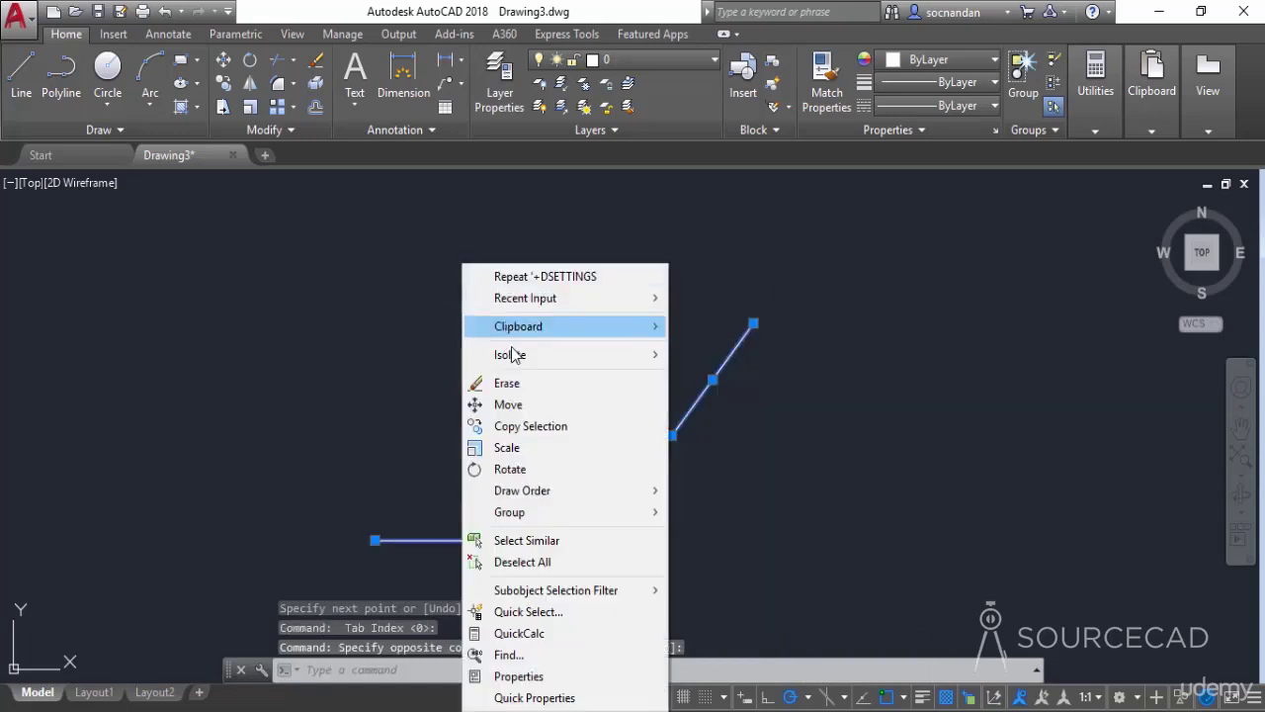
click(537, 395)
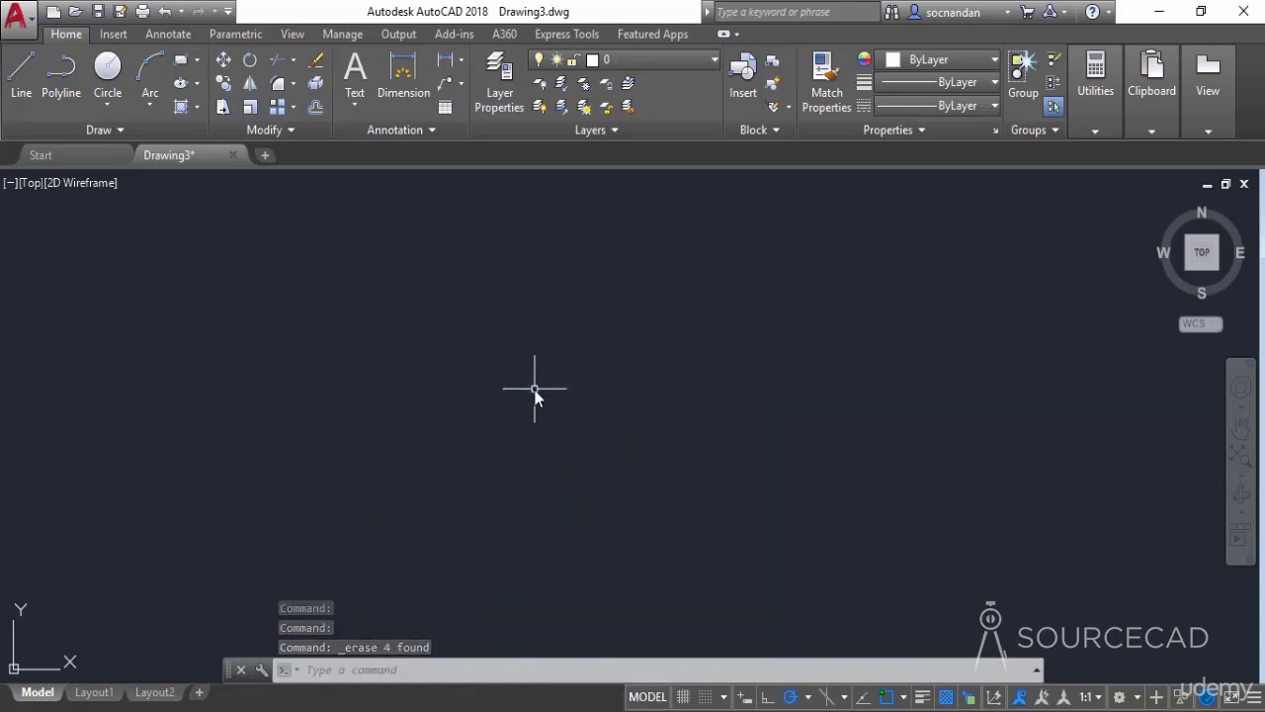